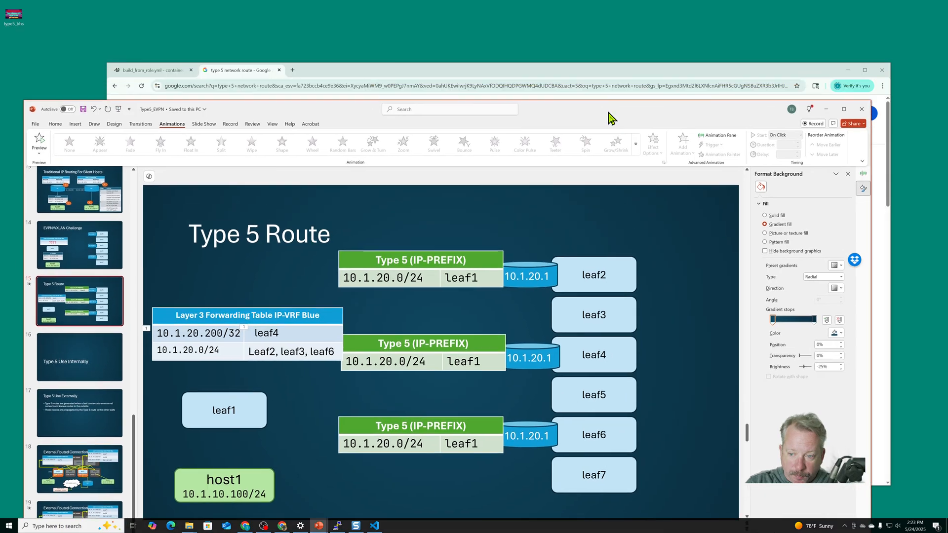
Switch to the PowerPoint deck and show the first "Example EVPN/VXLAN Topology (BGP)" slide
left_click(162, 73)
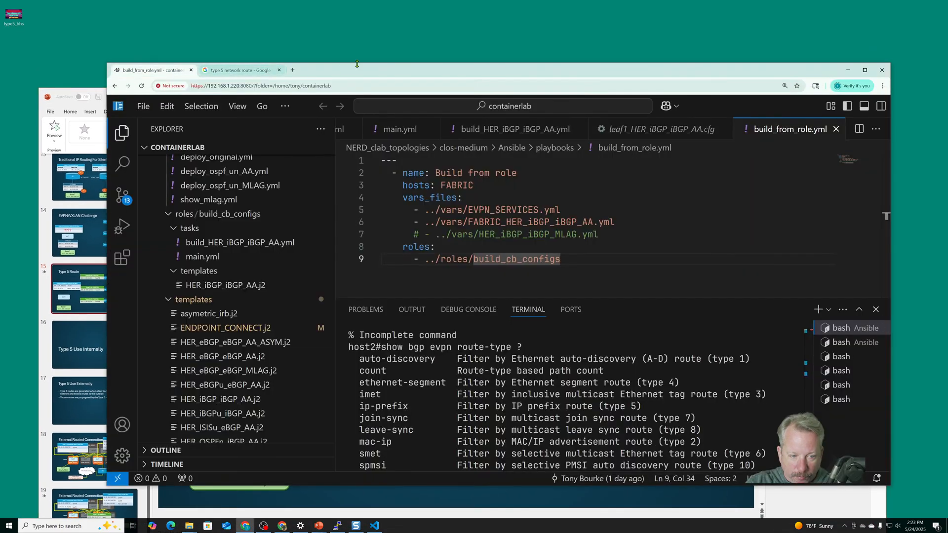
left_click_drag(357, 65, 317, 40)
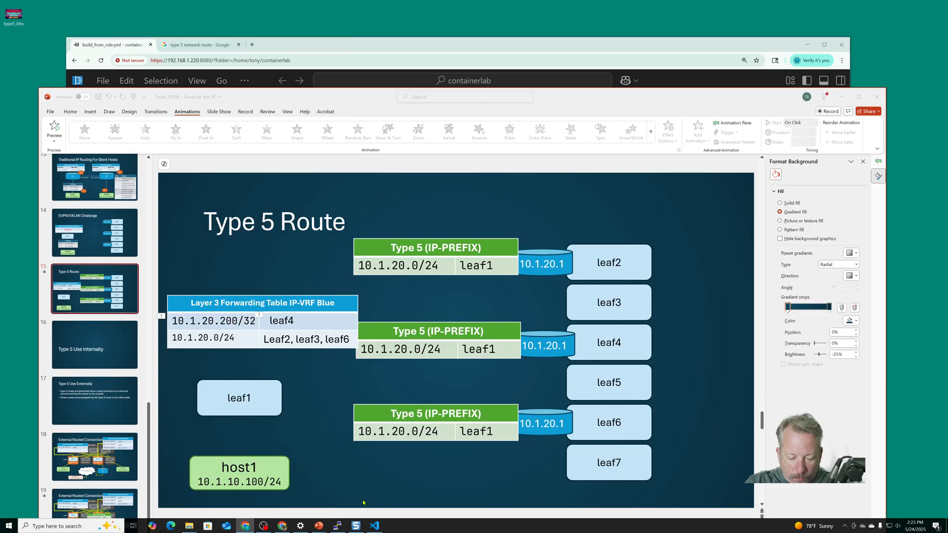
left_click(318, 526)
scroll(130, 289, "up", 1)
scroll(130, 289, "up", 9)
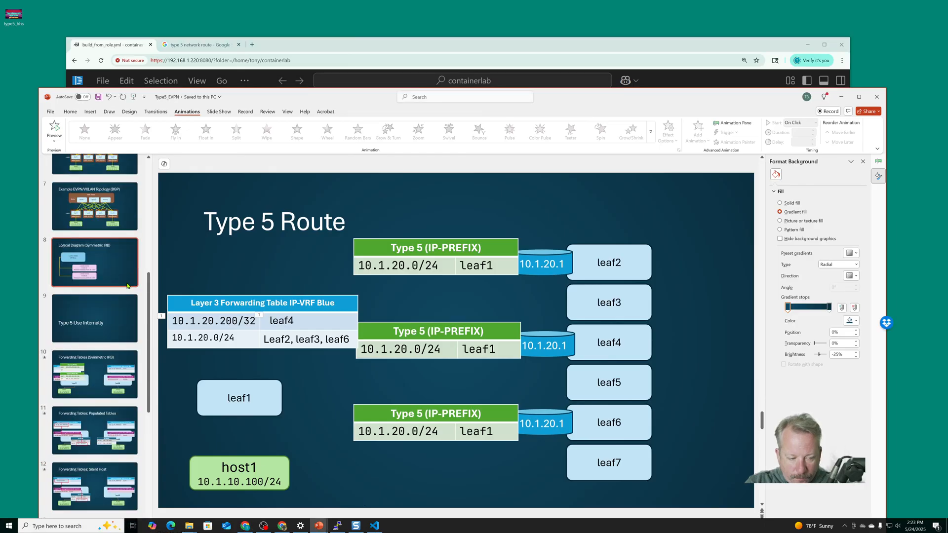
left_click(87, 367)
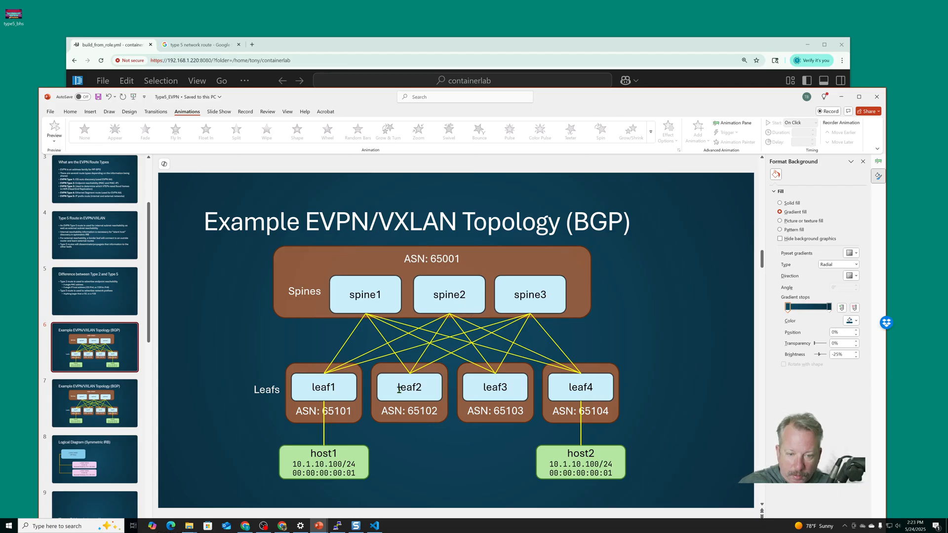
Switch to the containerlab code editor in the browser and run "show ip interface brief" on host2 in the terminal
left_click_drag(365, 43, 349, 34)
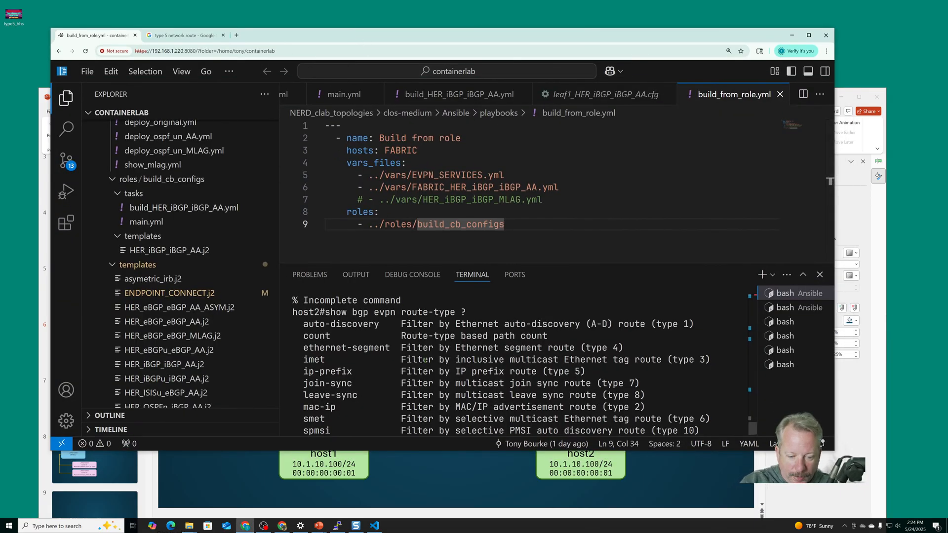
key("Return")
key("Return")
key("Return")
key("Return")
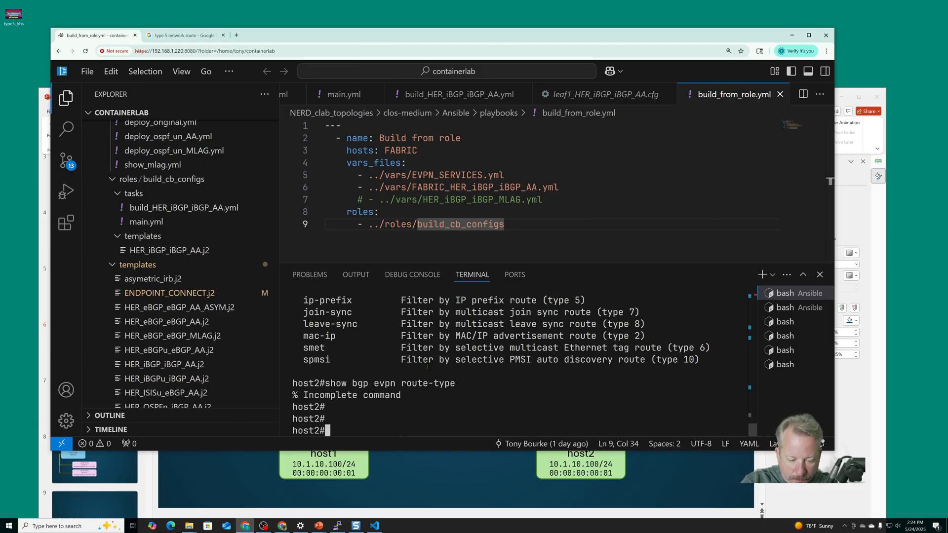
type("show ")
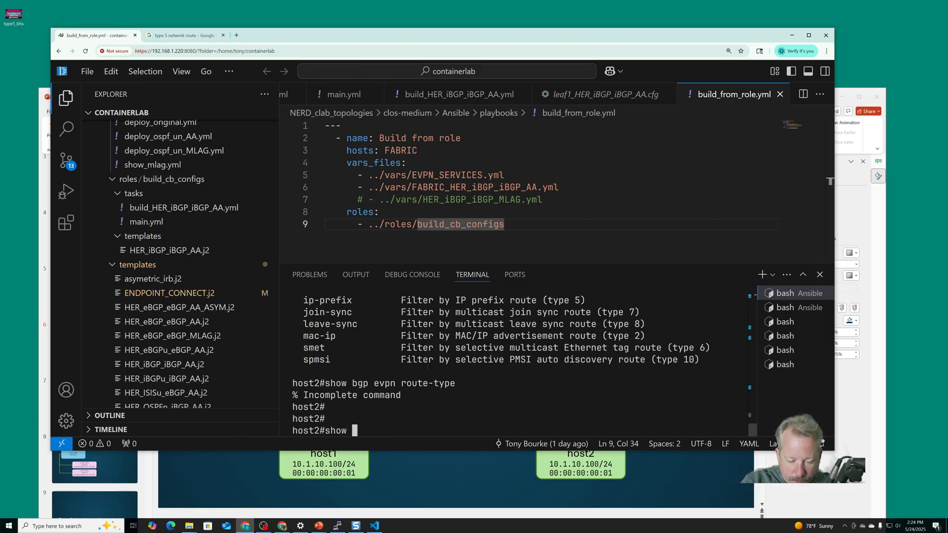
type("int")
key("ctrl+u")
type("show i")
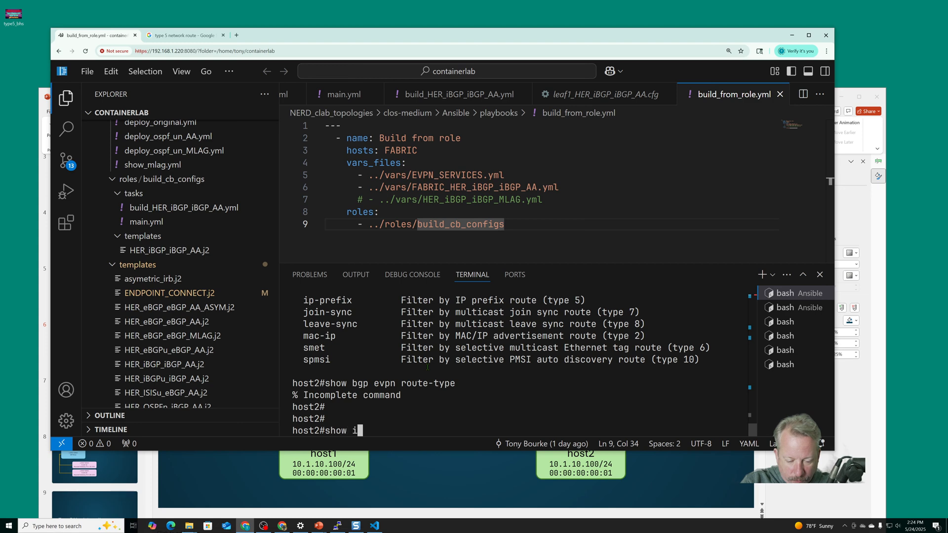
type("p interface brief")
key("Return")
List the LLDP neighbors of host2 and examine the Ethernet entries
type("show ")
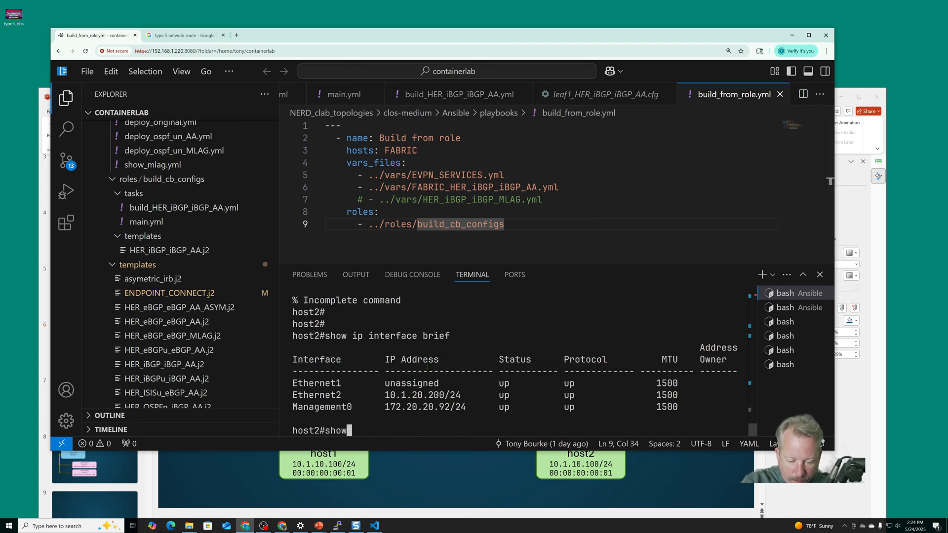
type("lldp nei")
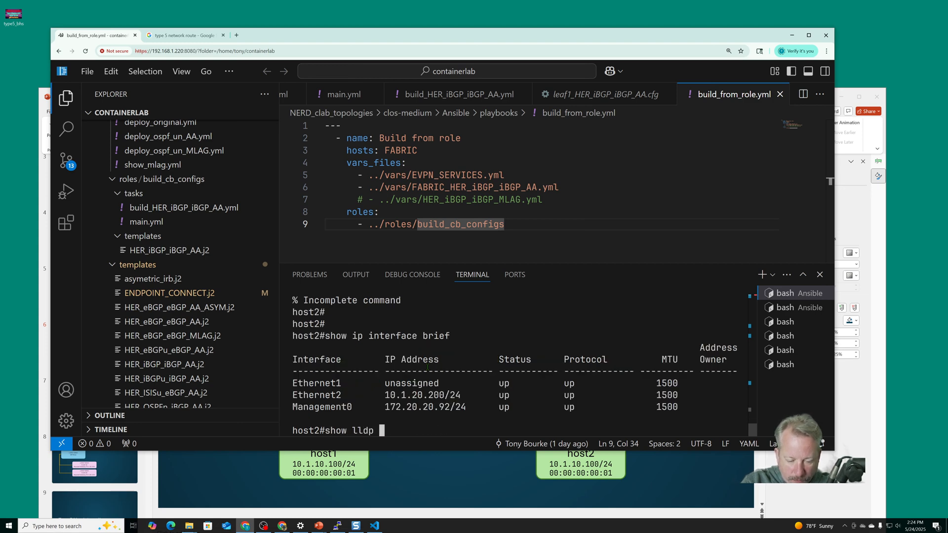
key("Return")
key("space")
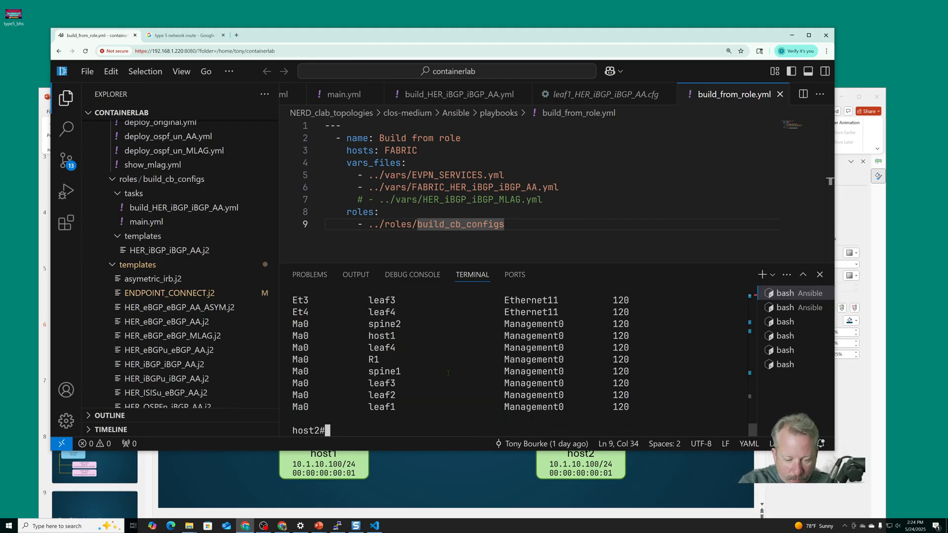
scroll(437, 367, "up", 1)
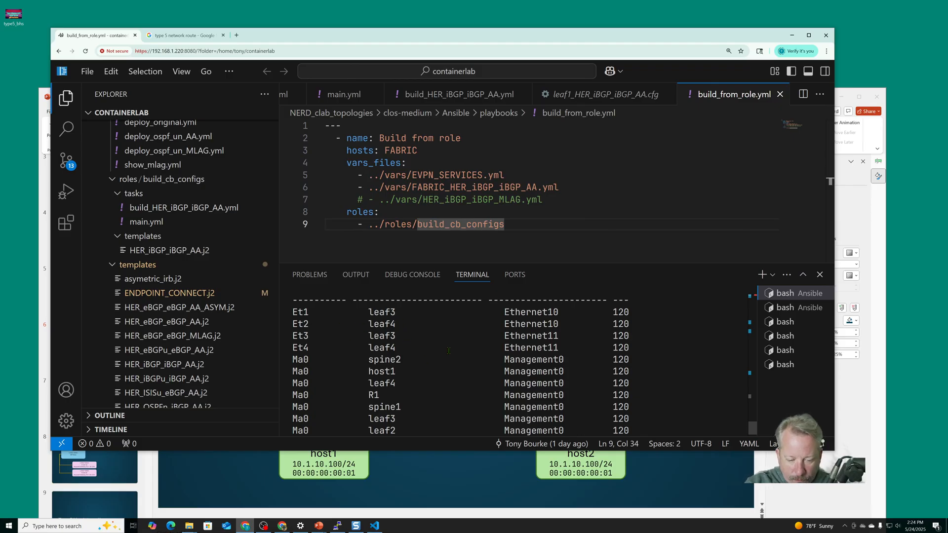
Check host2's Ethernet2 with "show int e2" and "show run int e2"
type("show int e2")
key("Return")
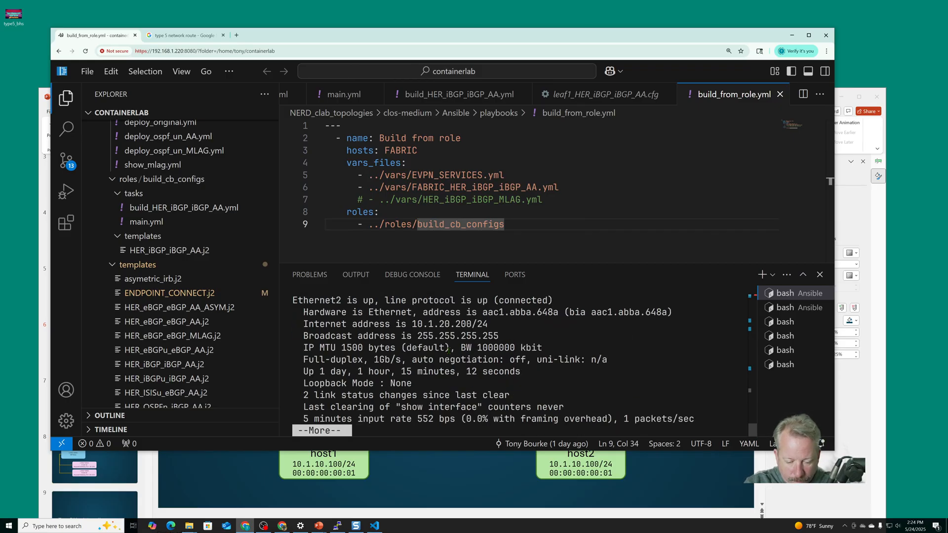
type("qshow run int e2")
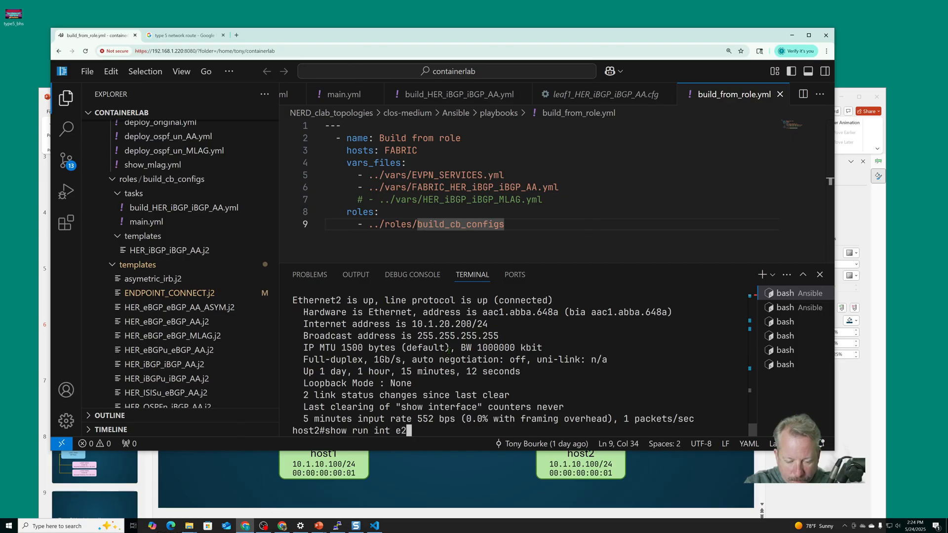
key("Return")
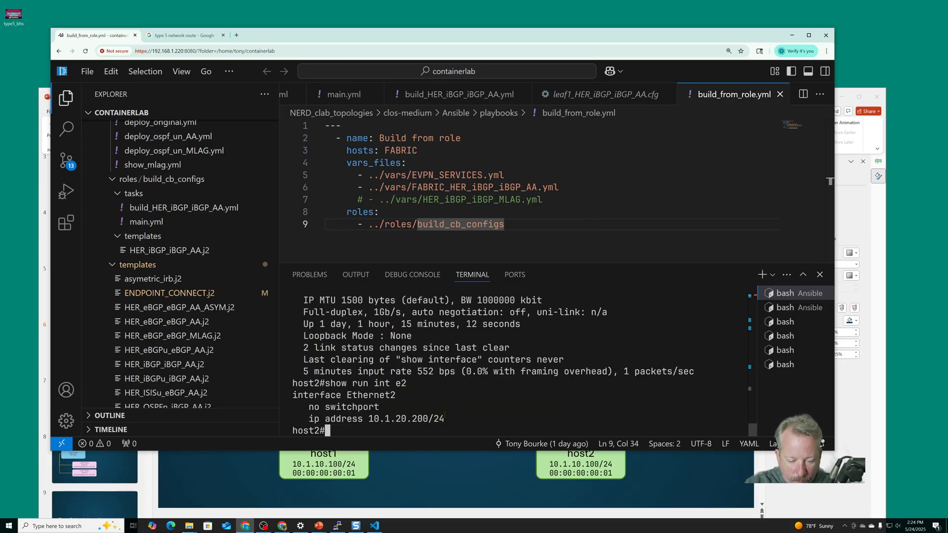
Enter configuration mode on host2 and open interface Ethernet 2 for configuration
type("int e2")
key("Return")
type("conf")
key("Return")
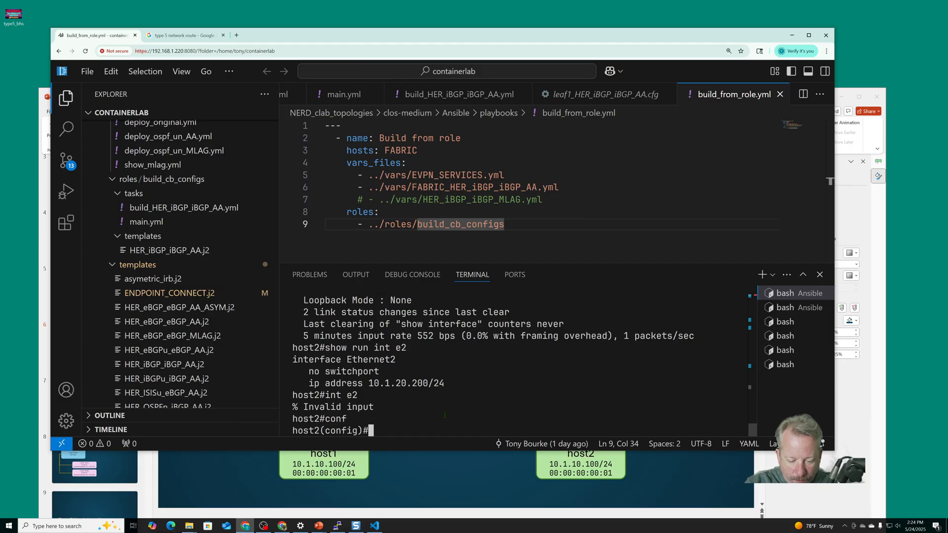
type("interface ")
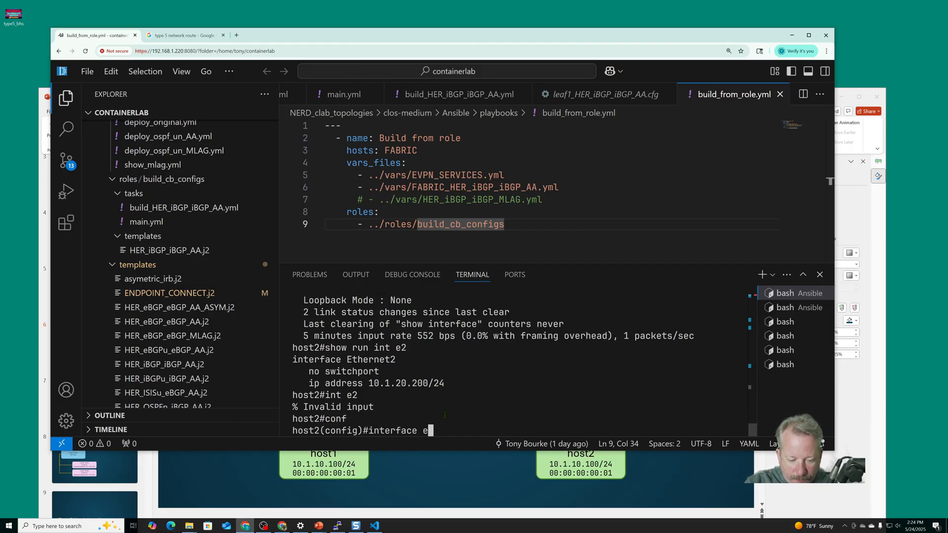
type("ethernet 2")
key("Return")
Try to set the router MAC address of host2's Ethernet 2 to 00:00:00:00:02
type("m")
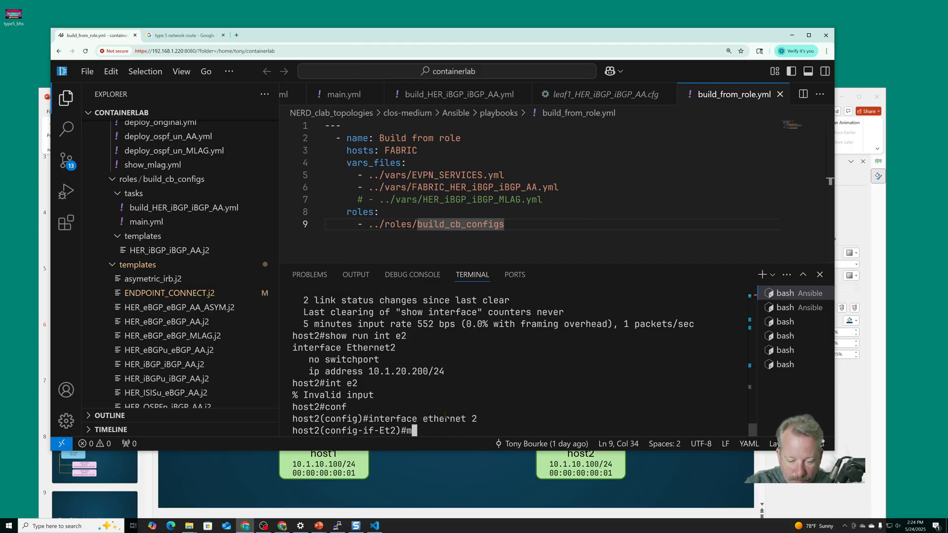
type("ac-address ")
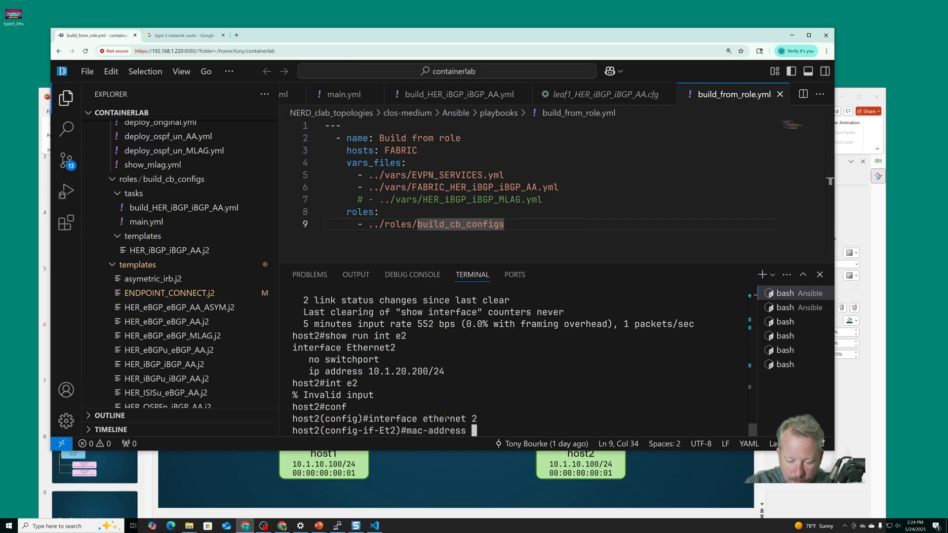
type("router 00:")
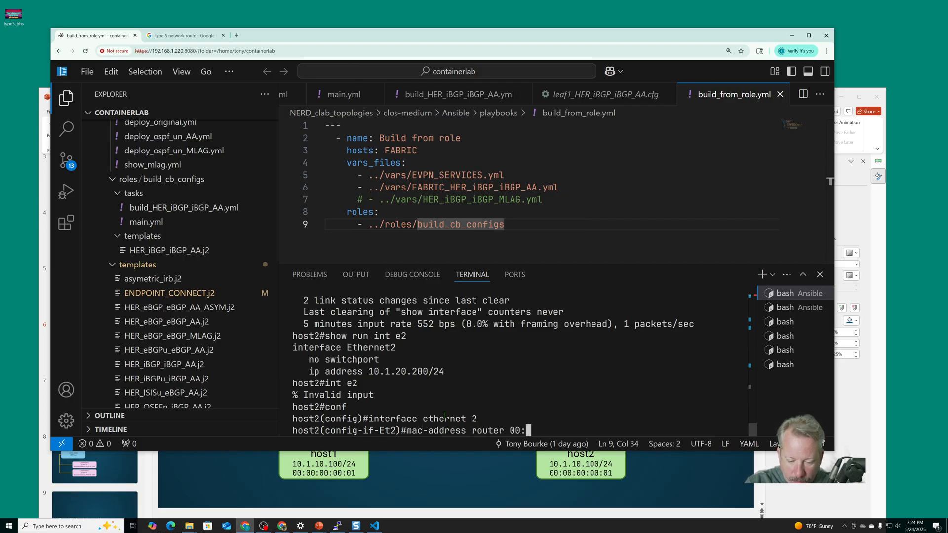
type("00:00:00:0")
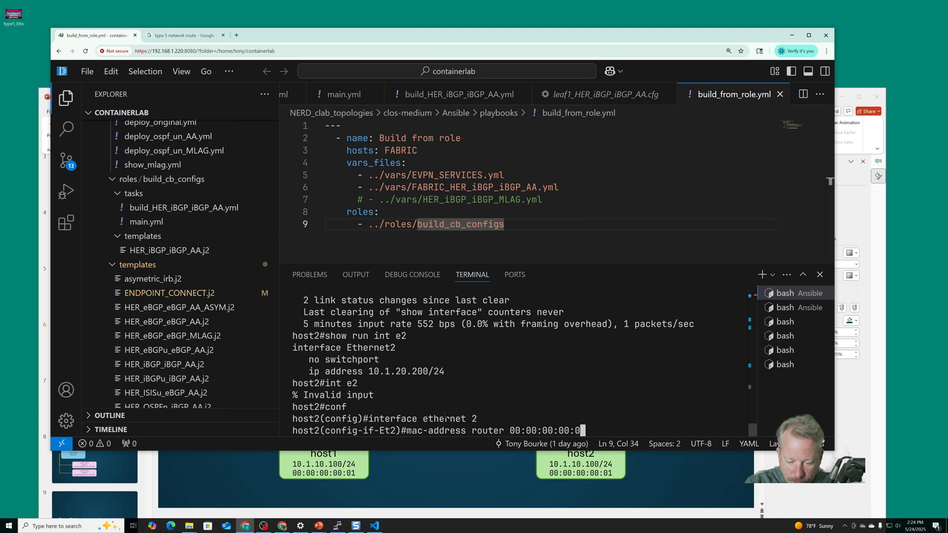
type("2")
key("Return")
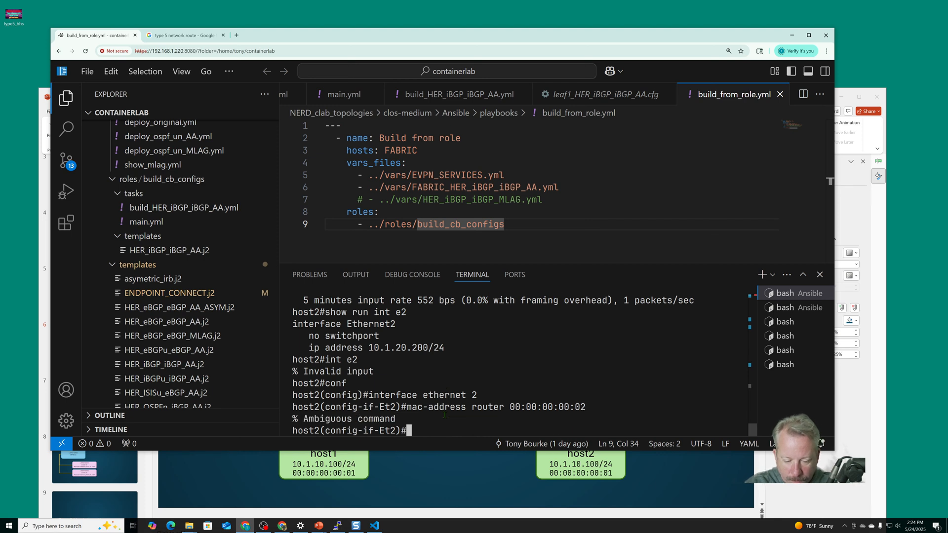
Set the router MAC address of host2's Ethernet 2 to 0000.0000.0002 and save the configuration
key("Up")
key("BackSpace")
key("BackSpace")
key("BackSpace")
key("BackSpace")
key("BackSpace")
key("BackSpace")
key("BackSpace")
key("BackSpace")
key("BackSpace")
key("BackSpace")
key("BackSpace")
key("BackSpace")
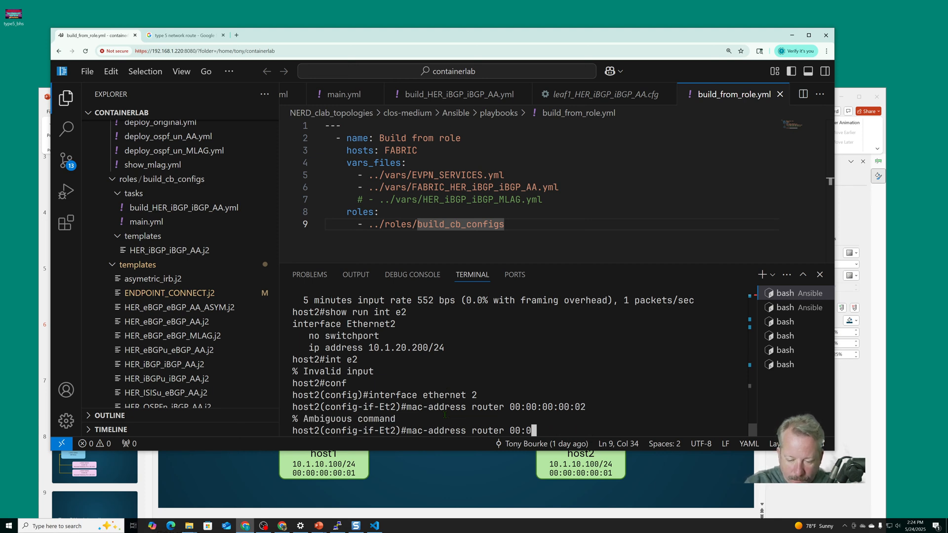
type("00.0000.0002")
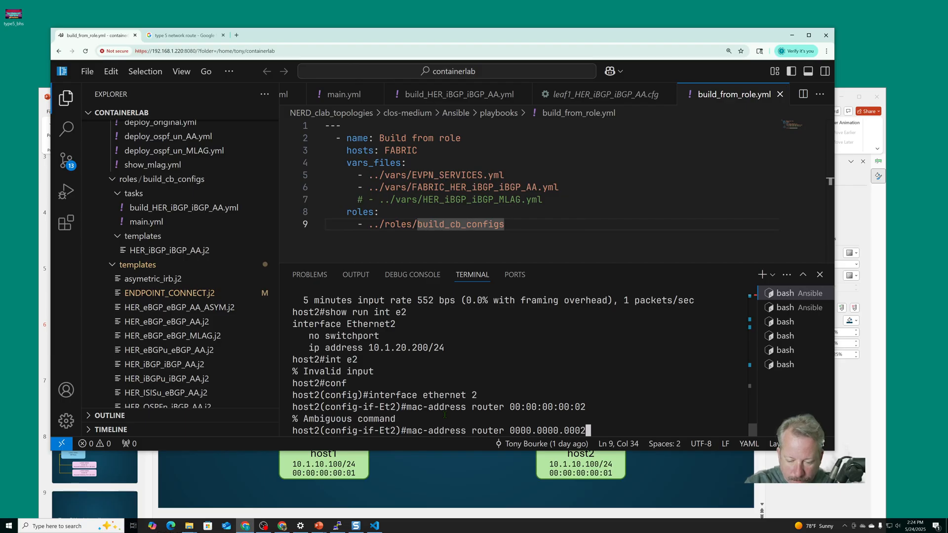
key("Return")
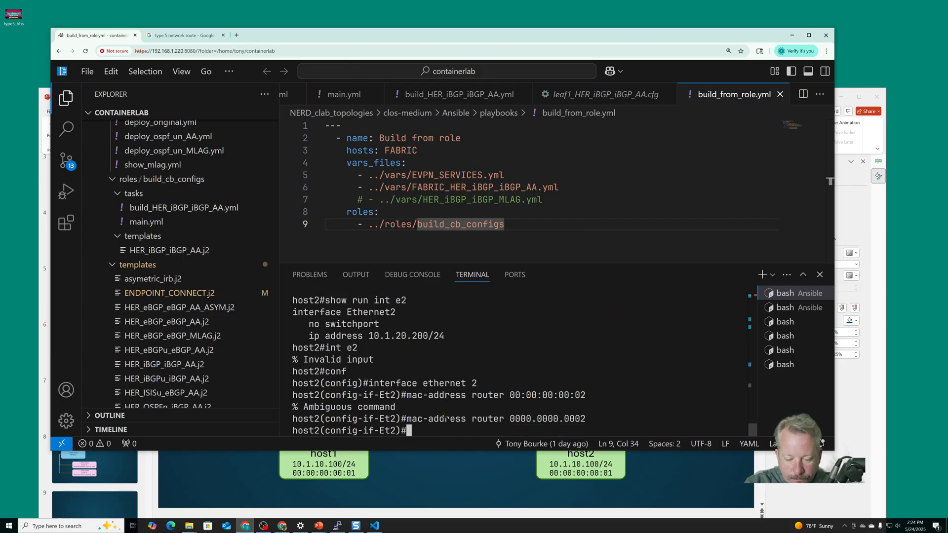
type("wr")
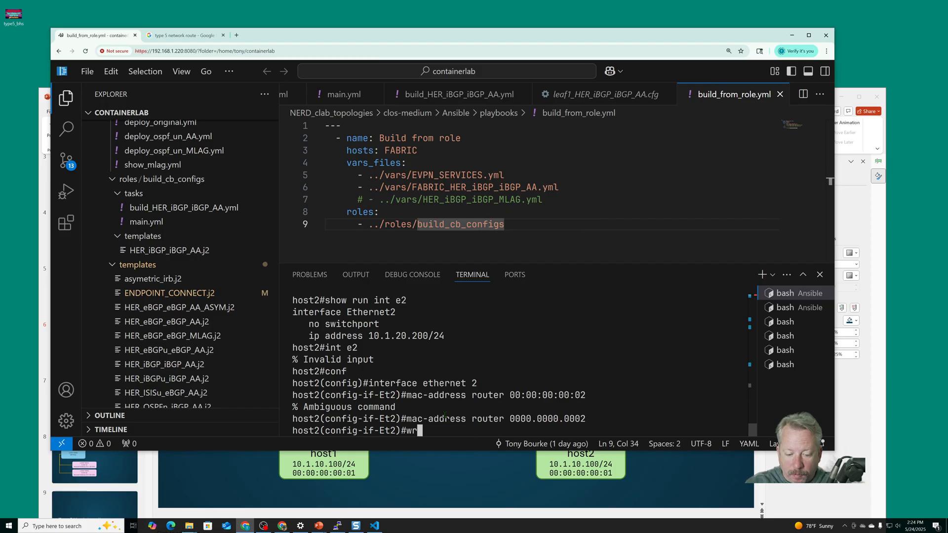
key("Return")
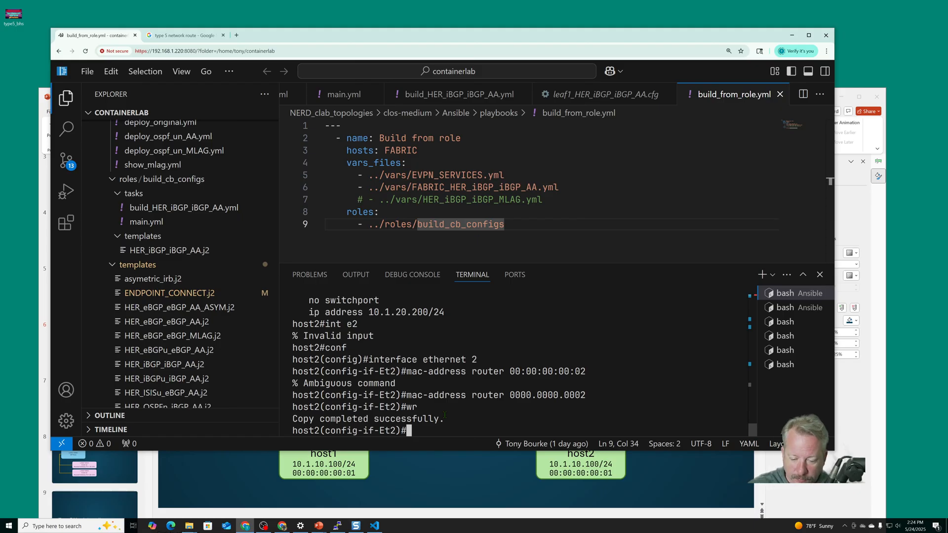
Close the host2 session and connect to host1 over SSH
key("ctrl+d")
key("Up")
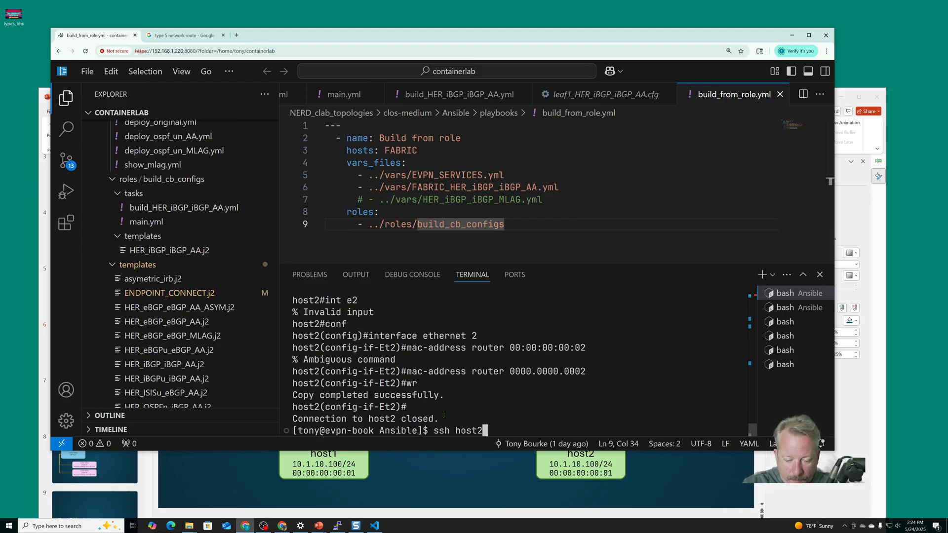
key("BackSpace")
type("1")
key("Return")
Display host1's IP interface summary and the running configuration of interface e1
type("show ")
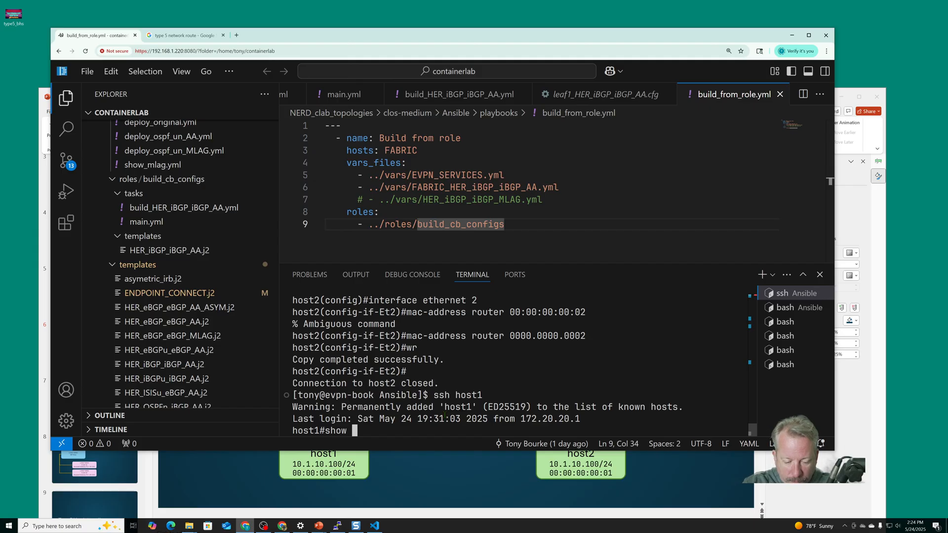
type("ip interface brief")
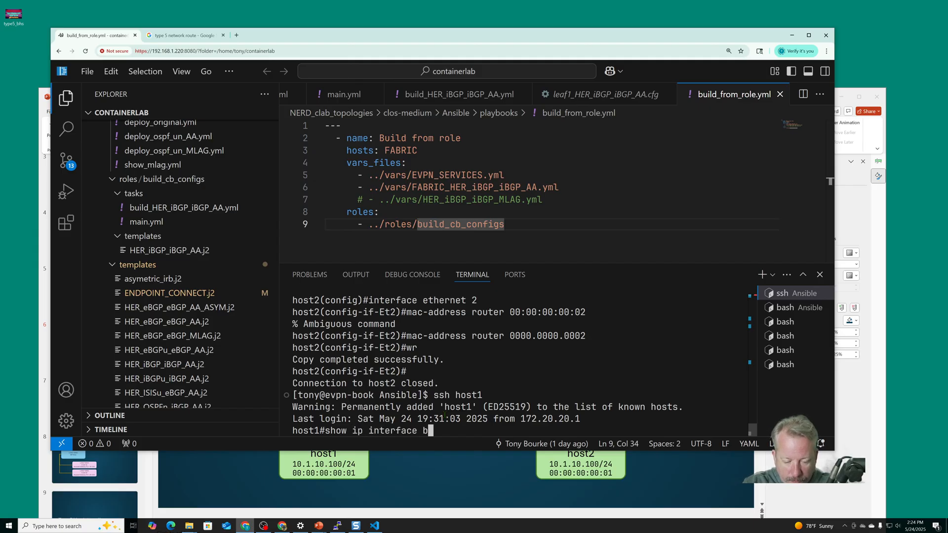
key("Return")
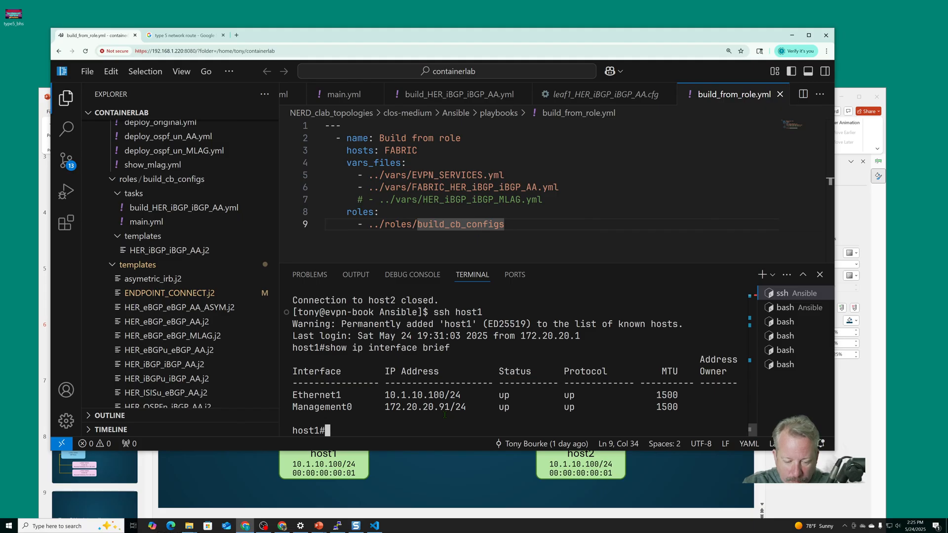
type("show run int e1")
key("Return")
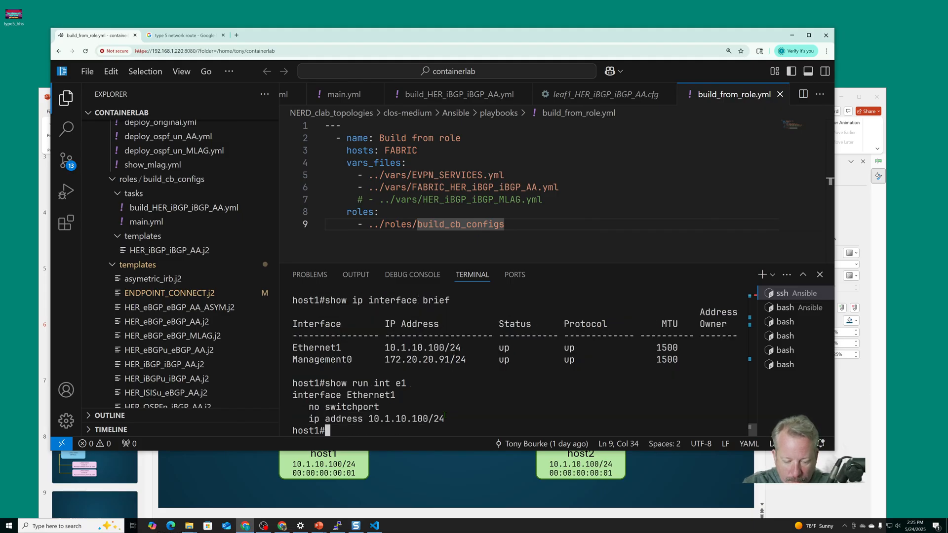
Set the router MAC address of host1's interface e1 to 0000.0000.0001 and save the configuration
type("conf")
key("Return")
type("int e1")
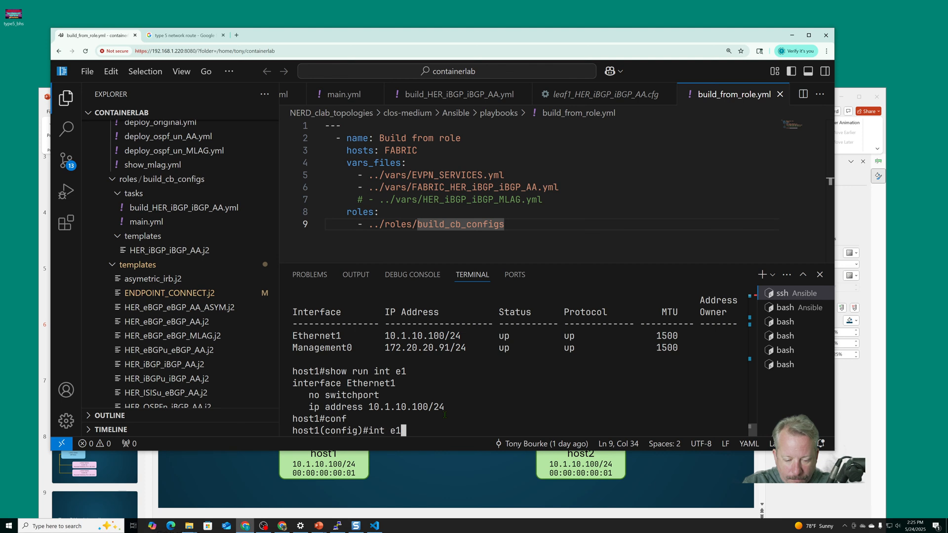
key("Return")
type("mac")
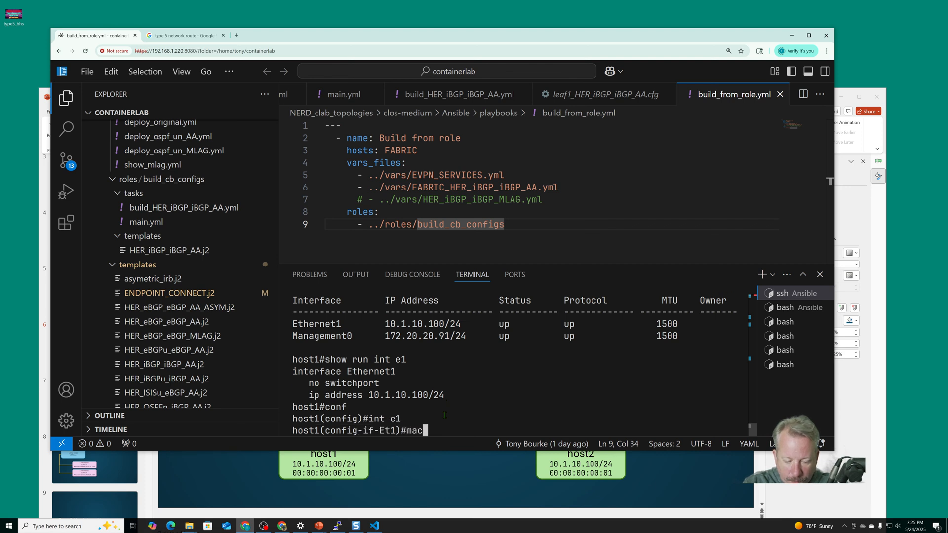
type("-address router ")
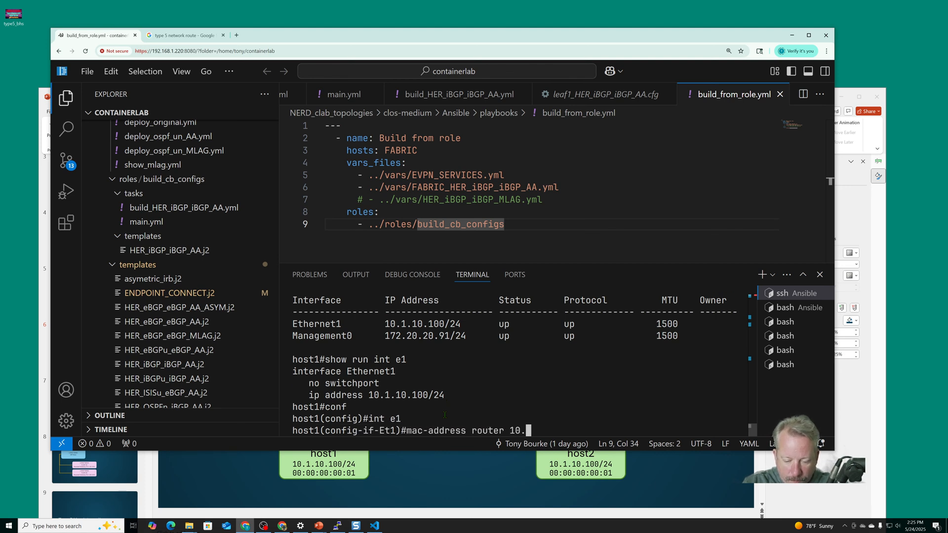
type("0000")
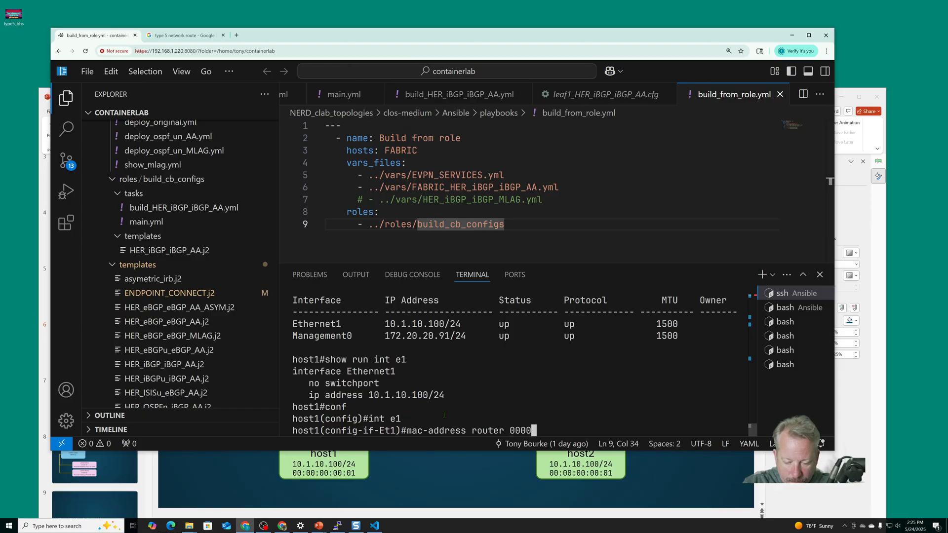
type(".0000.0001")
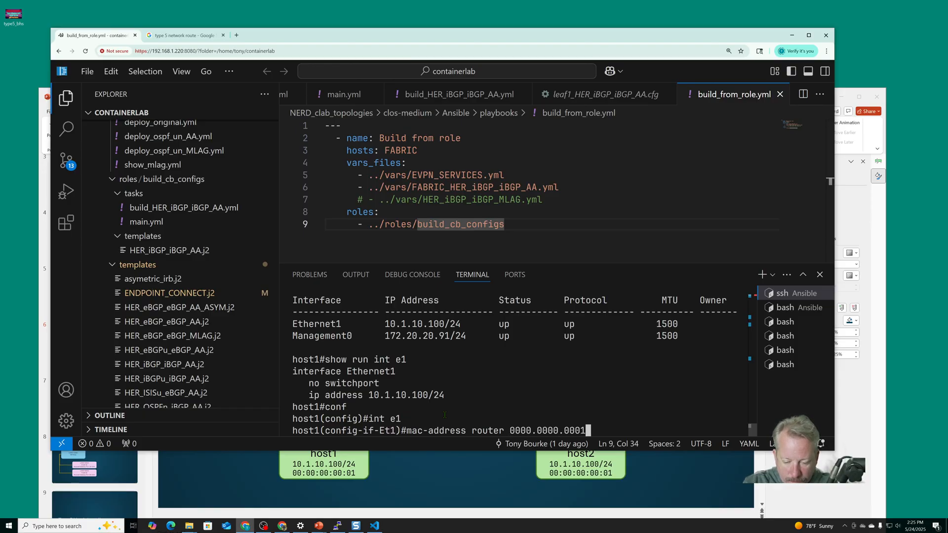
key("Return")
type("wr")
key("Return")
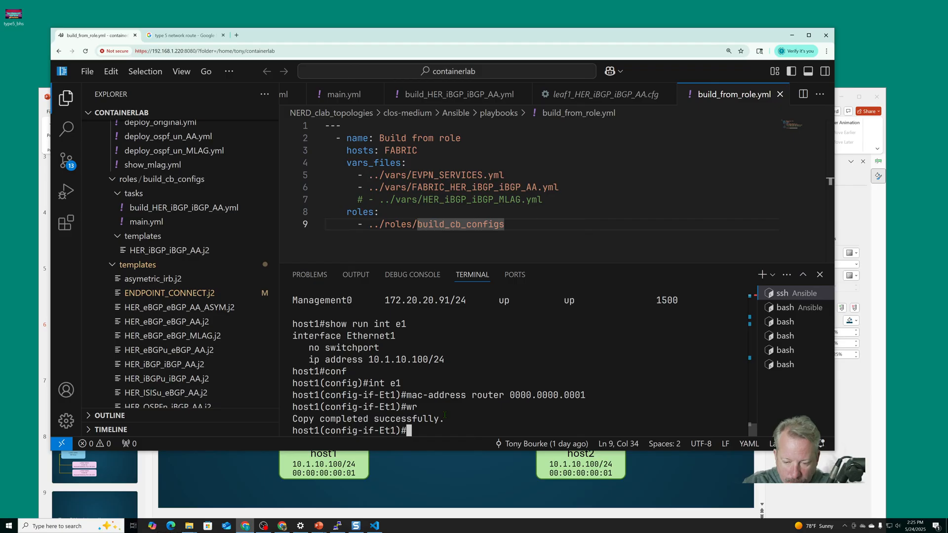
Close the host1 session and connect to leaf1 over SSH
key("ctrl+d")
key("Up")
key("BackSpace")
key("BackSpace")
key("BackSpace")
key("BackSpace")
key("BackSpace")
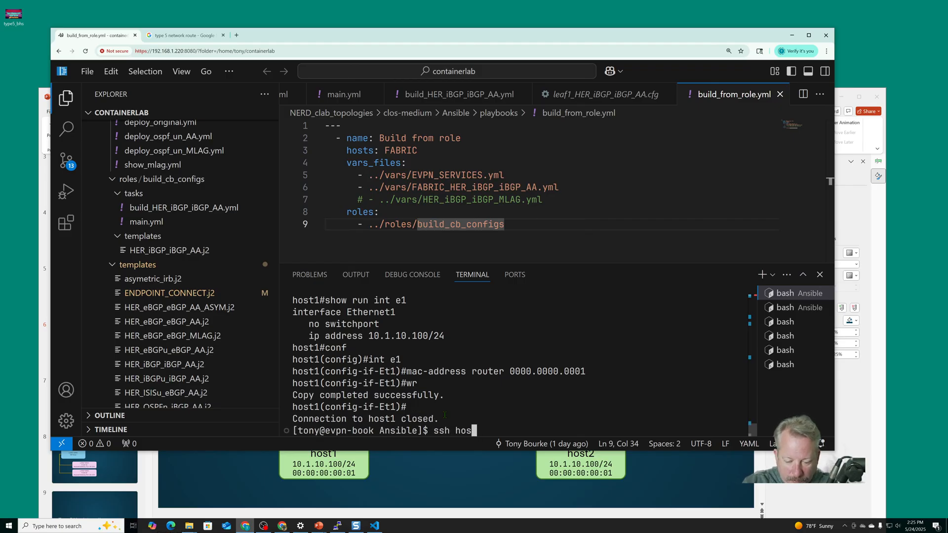
type("leaf1")
key("Return")
Display leaf1's IP BGP summary and its BGP EVPN summary
type("show")
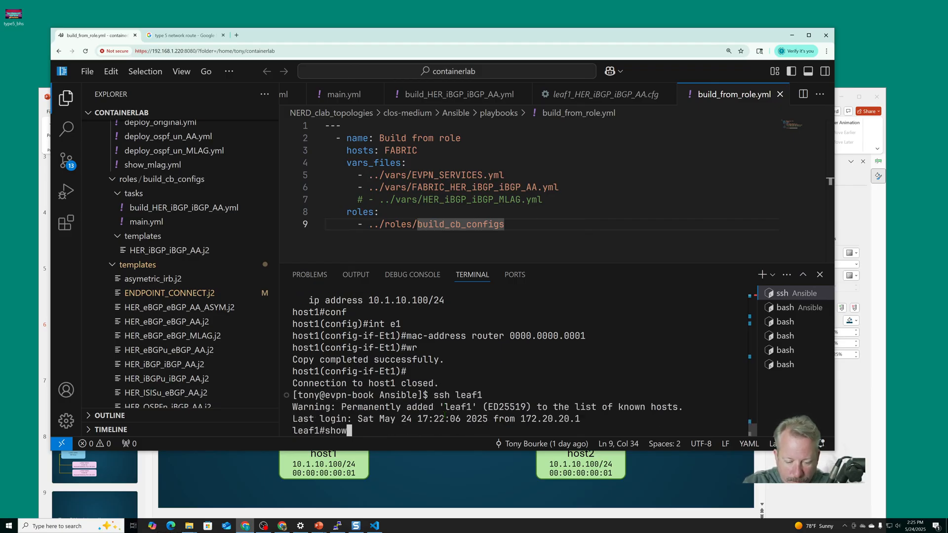
type(" ip bgp summary")
key("Return")
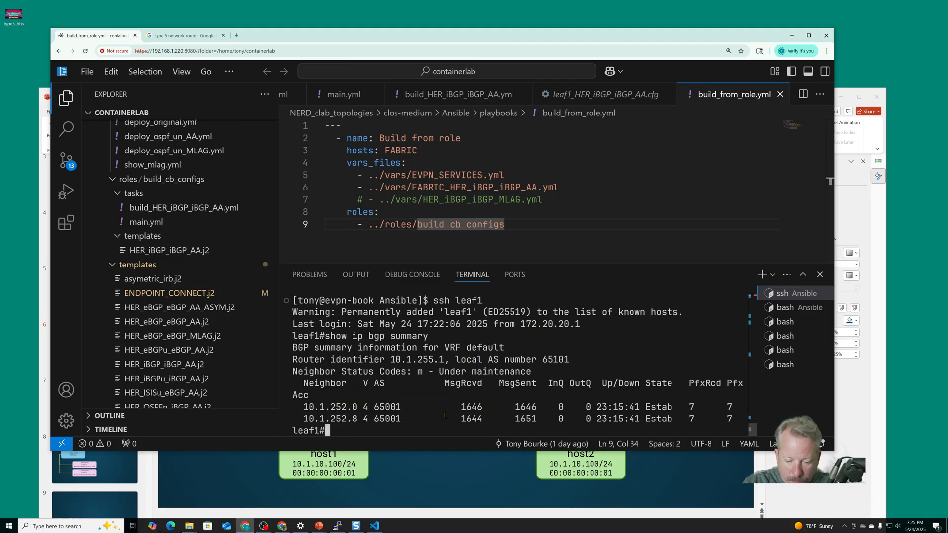
type("show b")
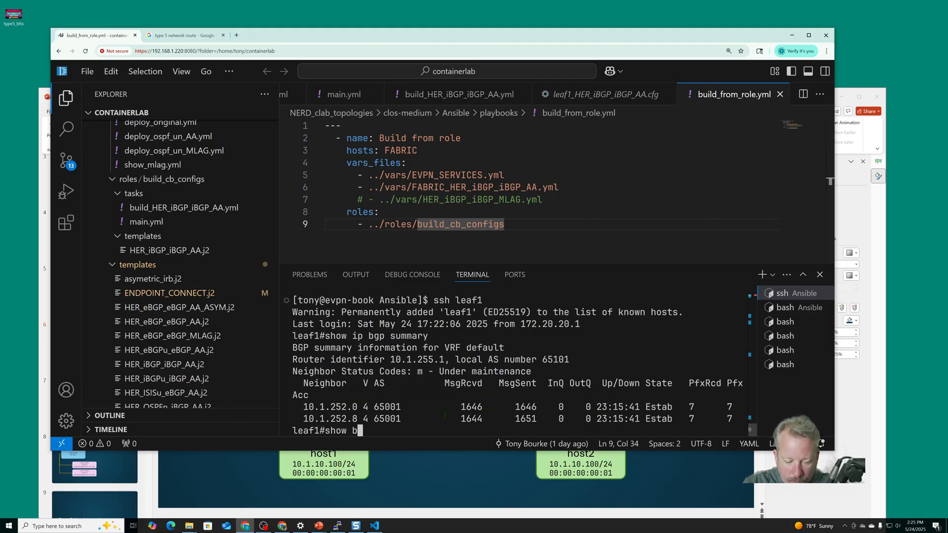
type("gp evpn summary")
key("Return")
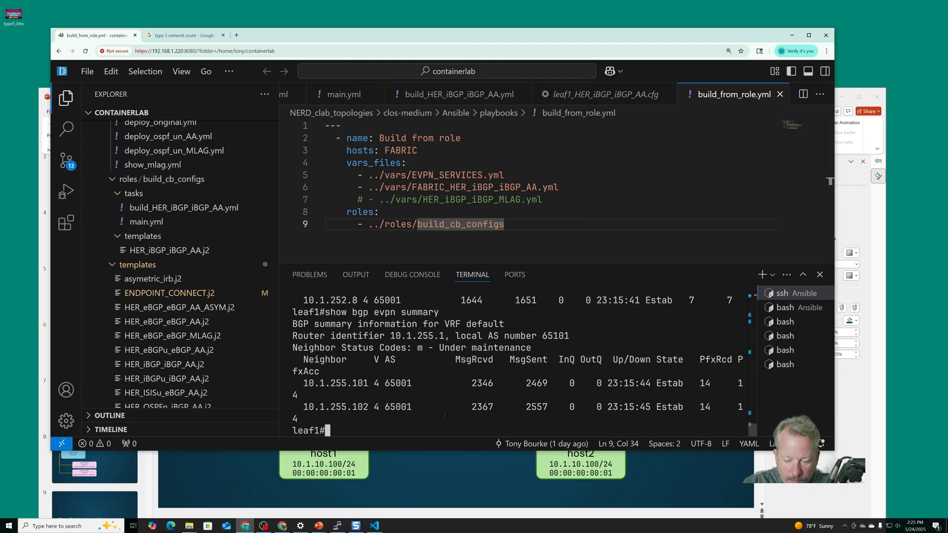
Display the complete BGP section of leaf1's running configuration and enlarge the terminal area to show more of it
type("show run sec bgp")
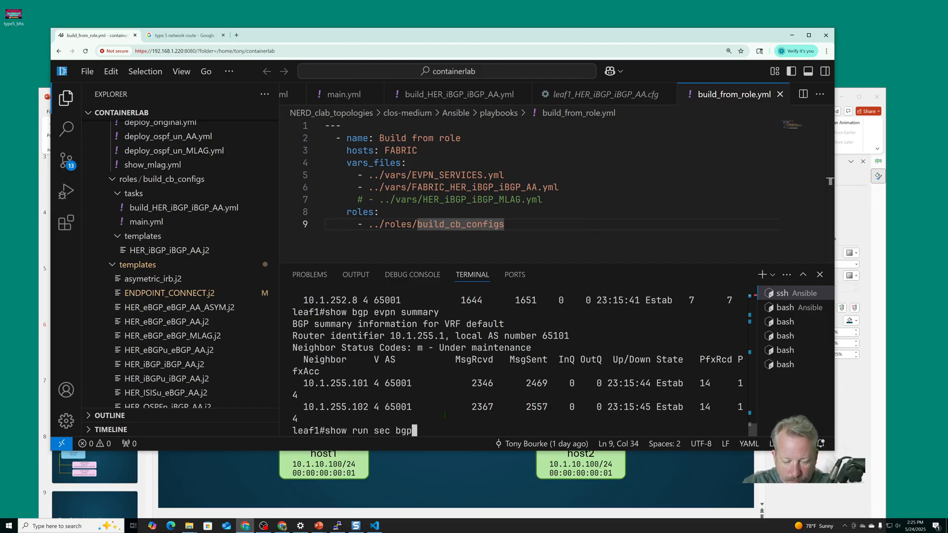
key("Return")
key("space")
key("space")
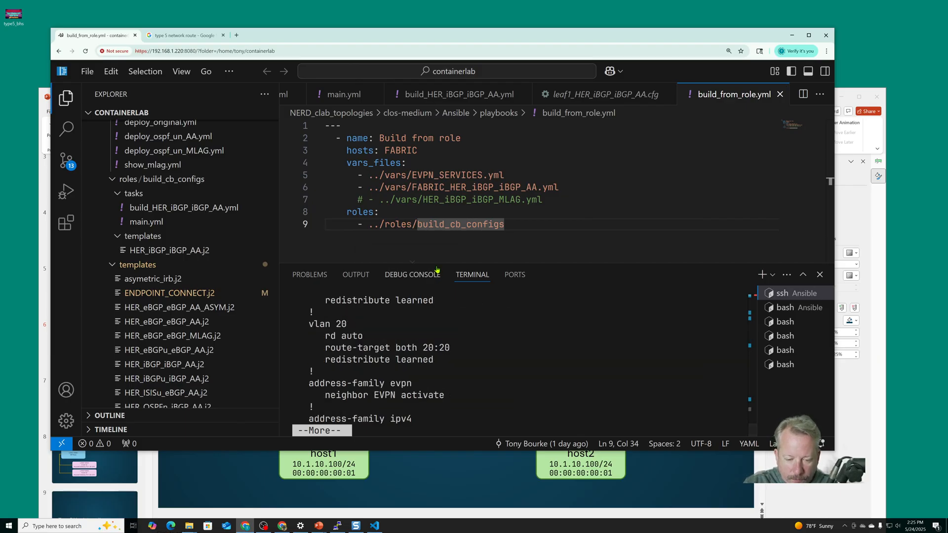
left_click_drag(437, 269, 436, 133)
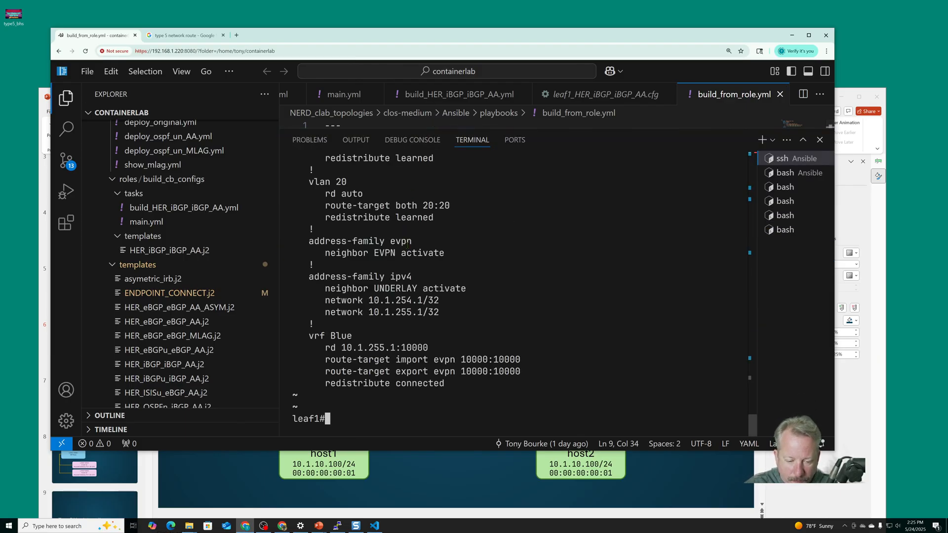
Examine leaf1's BGP neighbors, VLAN 20, address families and VRF Blue settings, and shrink the terminal area again
scroll(413, 256, "up", 5)
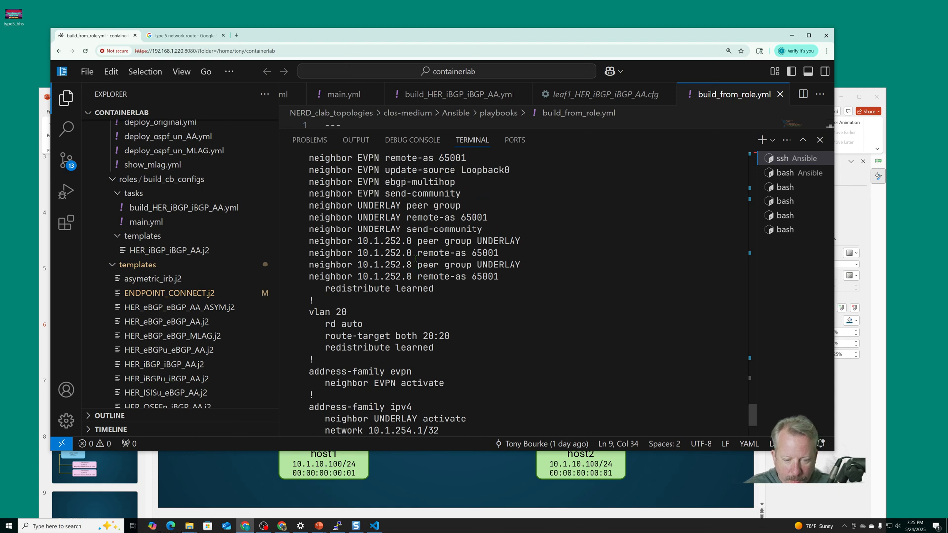
scroll(415, 256, "down", 5)
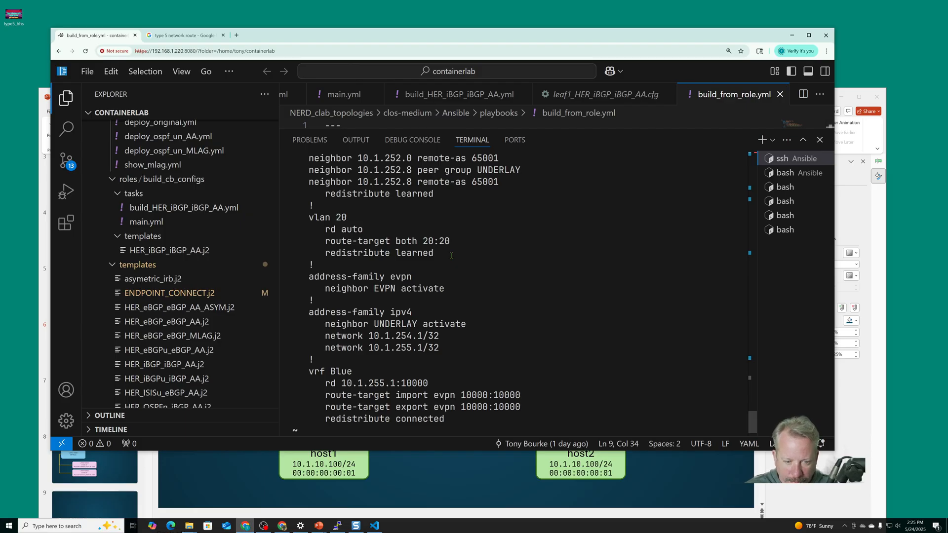
scroll(434, 266, "down", 1)
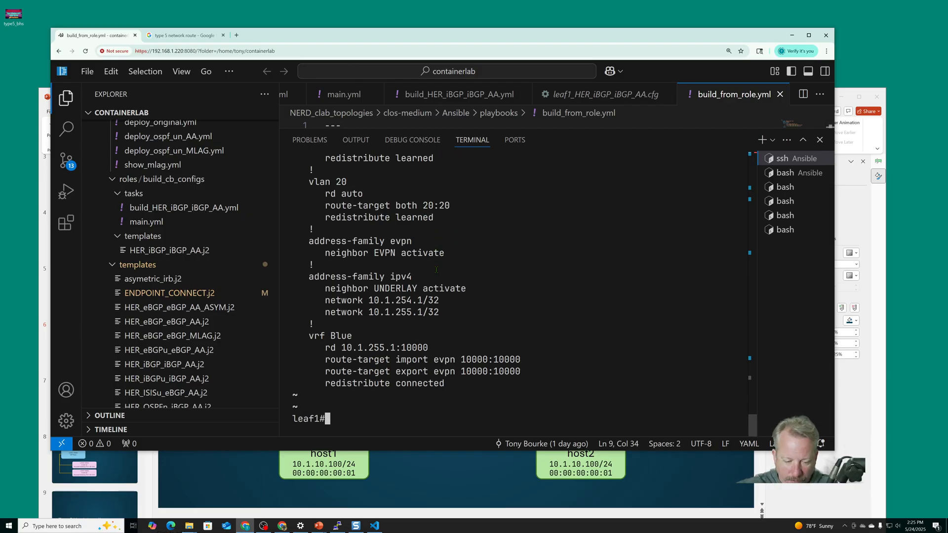
scroll(436, 270, "up", 2)
scroll(420, 271, "down", 2)
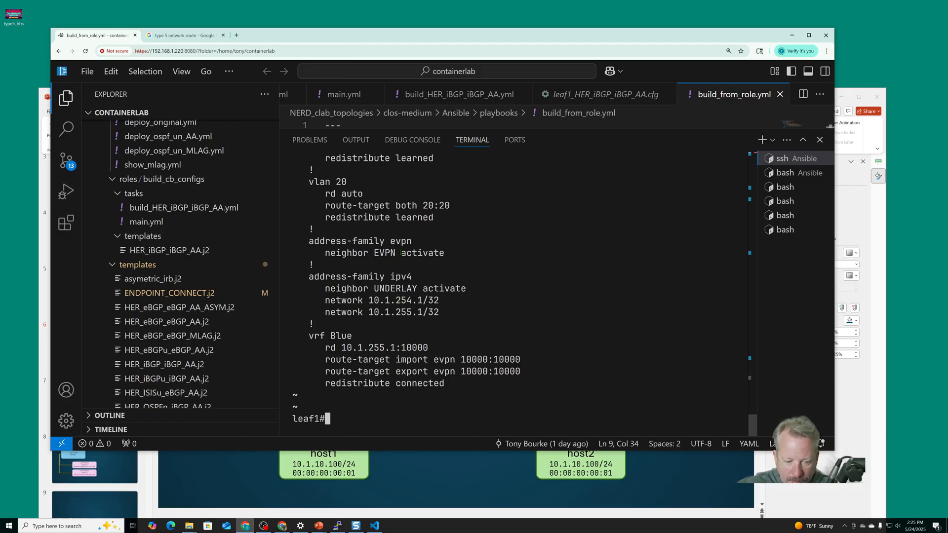
scroll(400, 252, "up", 2)
scroll(410, 242, "down", 2)
scroll(411, 242, "up", 4)
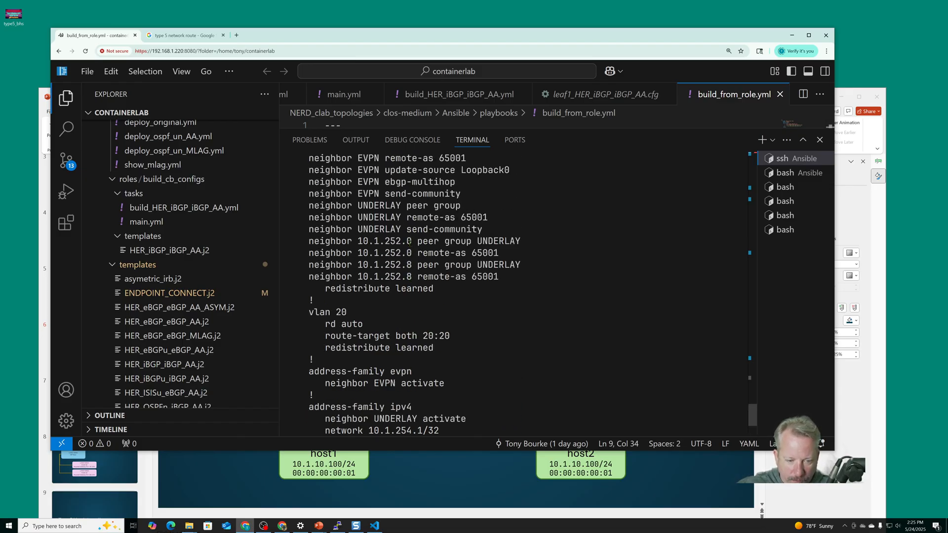
scroll(409, 243, "down", 3)
scroll(410, 243, "down", 2)
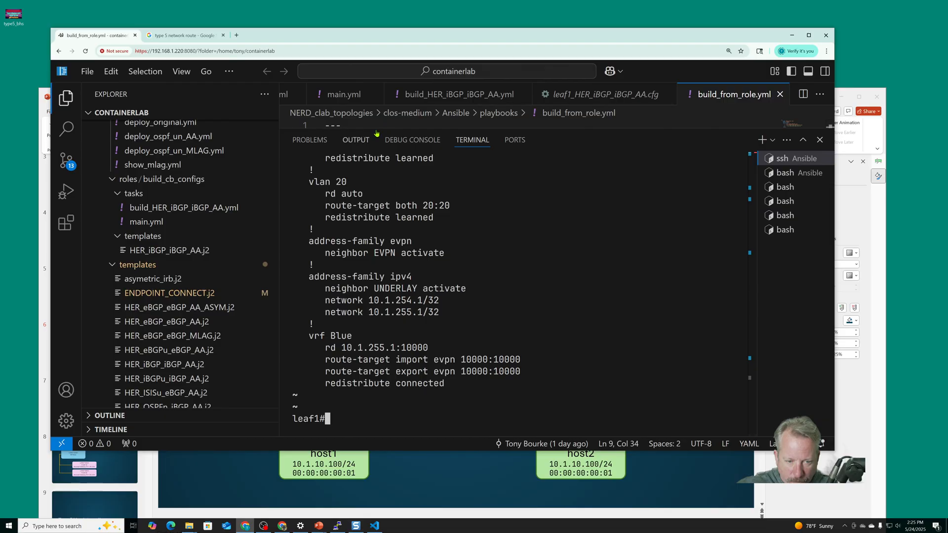
left_click_drag(376, 128, 420, 291)
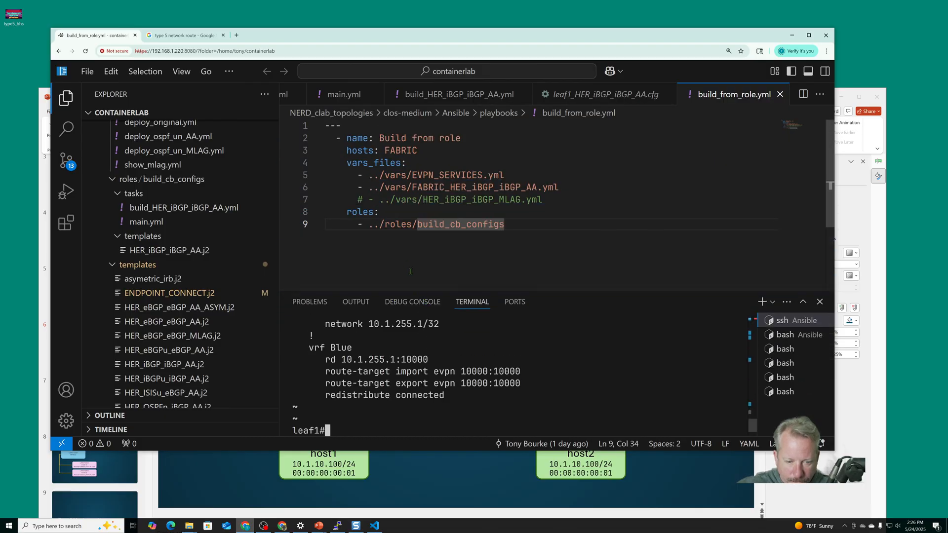
Open the ENDPOINT_CONNECT.j2 template and review its interface blocks for the leaf switches through to the end
scroll(213, 215, "down", 4)
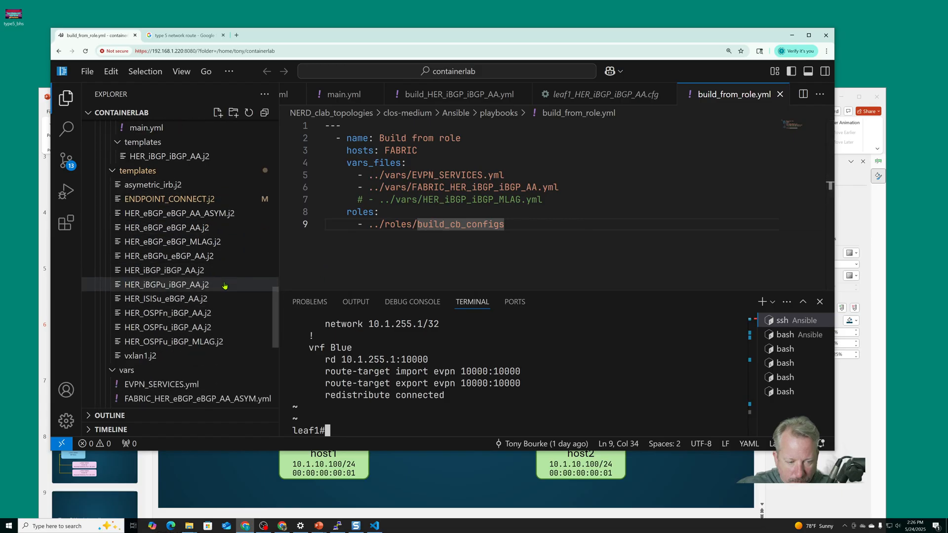
left_click(207, 199)
scroll(359, 194, "down", 3)
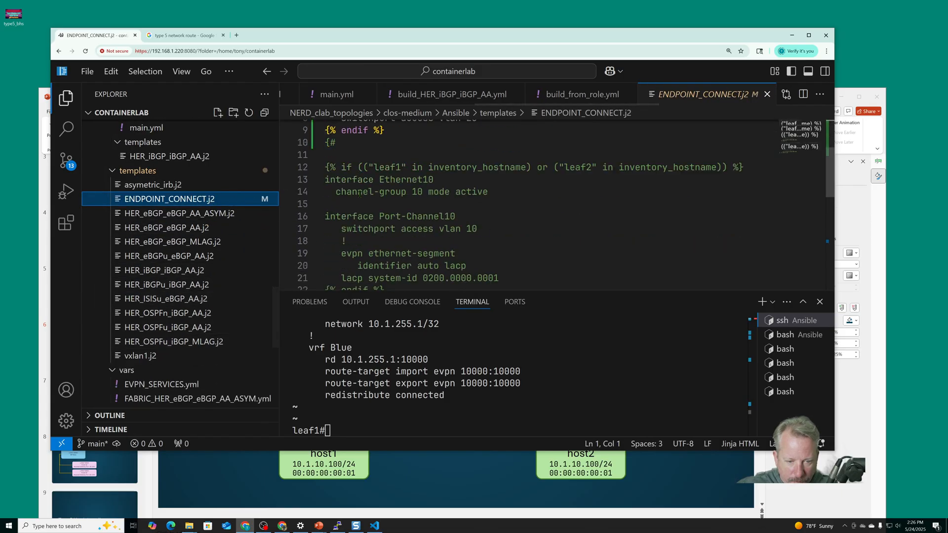
scroll(359, 194, "up", 2)
scroll(359, 194, "up", 1)
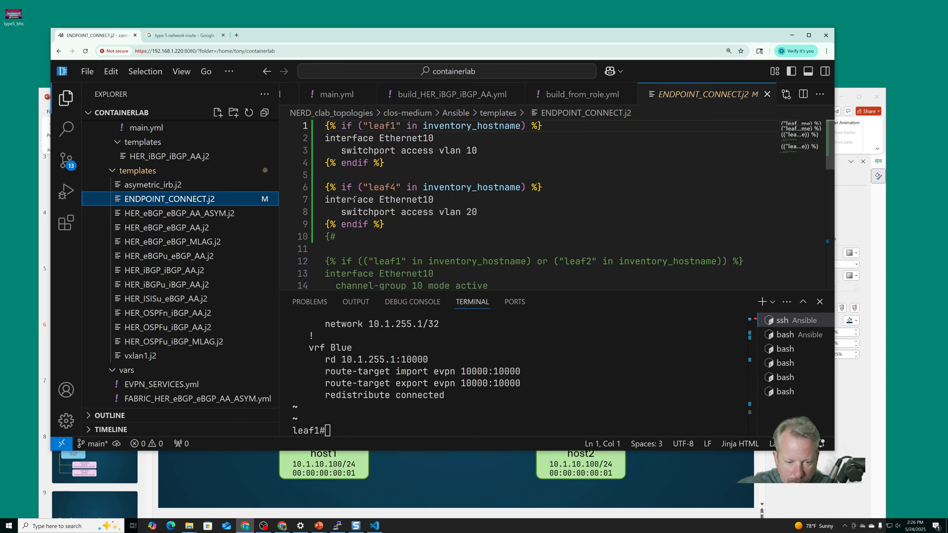
scroll(374, 167, "down", 8)
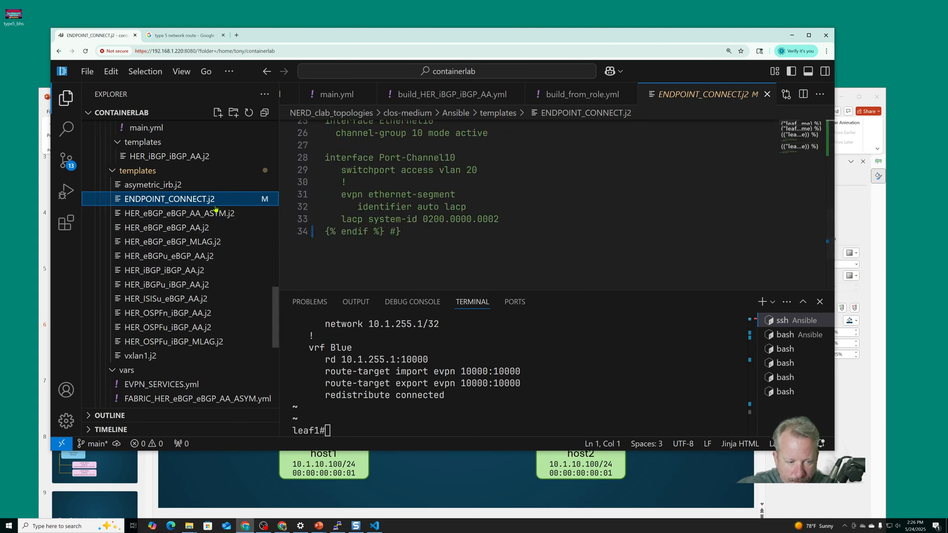
Open the HER_eBGP_eBGP_AA.j2 template and review its loopback, neighbor, address-family, VLAN and VRF sections
left_click(213, 228)
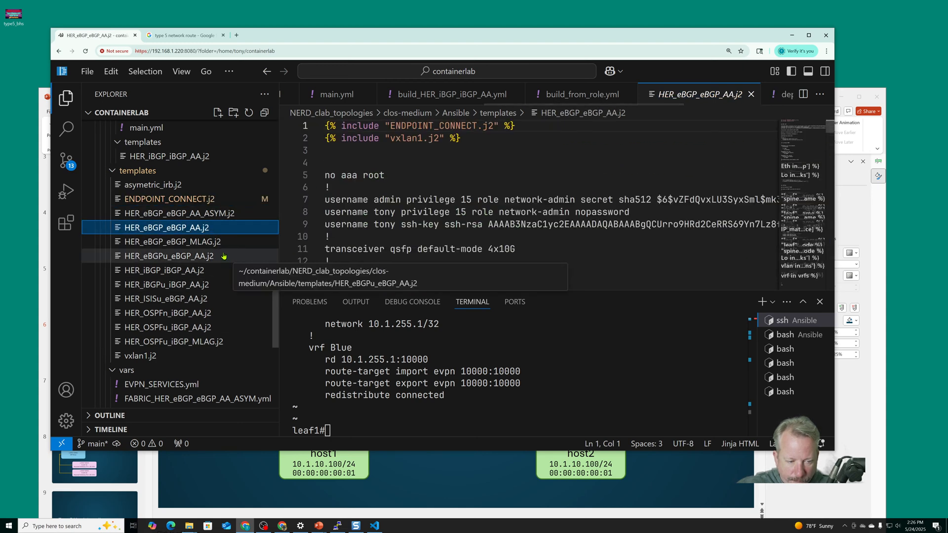
scroll(394, 209, "down", 12)
scroll(394, 210, "down", 14)
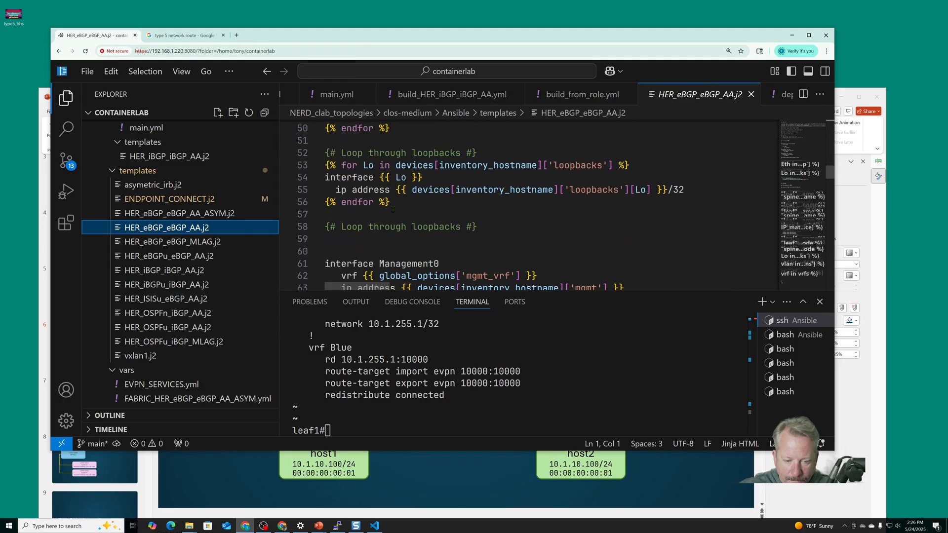
scroll(394, 210, "down", 14)
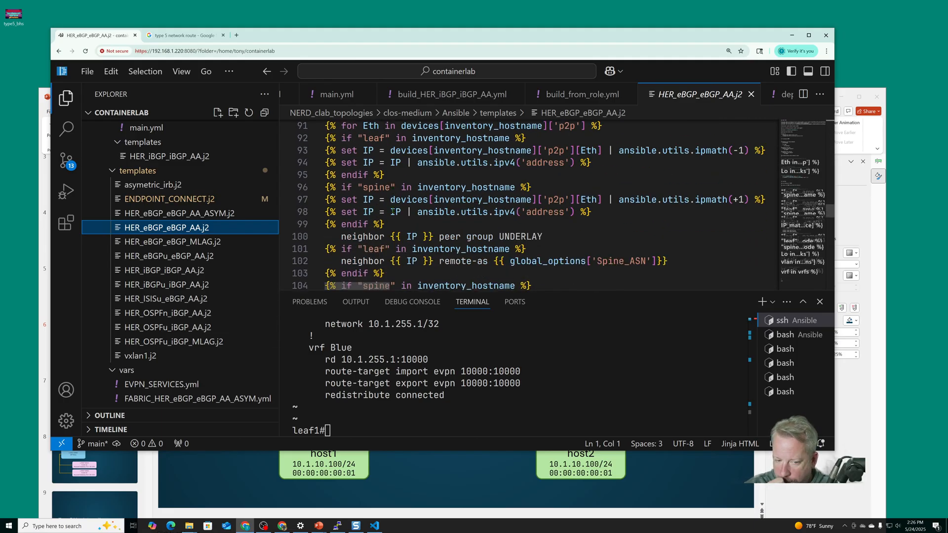
scroll(393, 210, "down", 7)
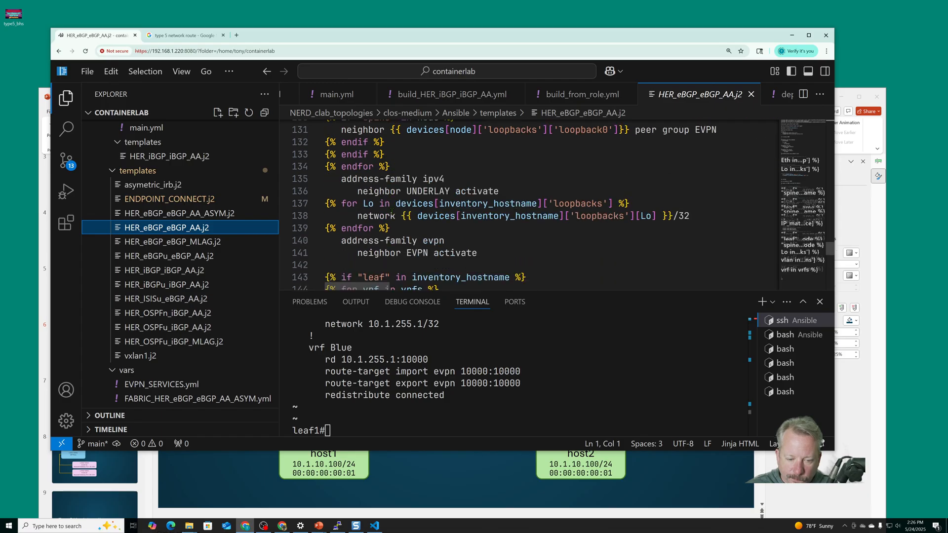
Close the SSH session to leaf1 and run the deploy_HER_eBGP_eBGP_AA playbook from the playbooks folder with ansible-playbook
left_click(400, 342)
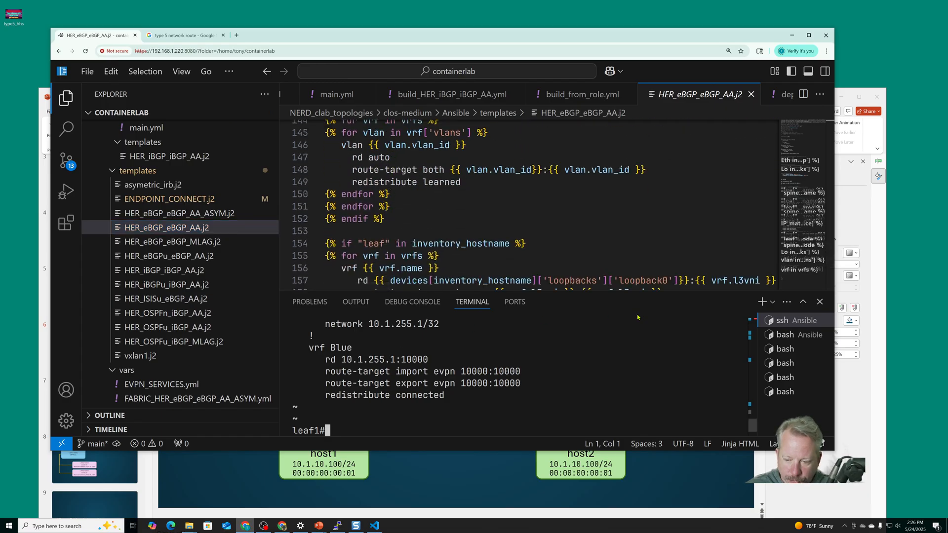
key("ctrl+d")
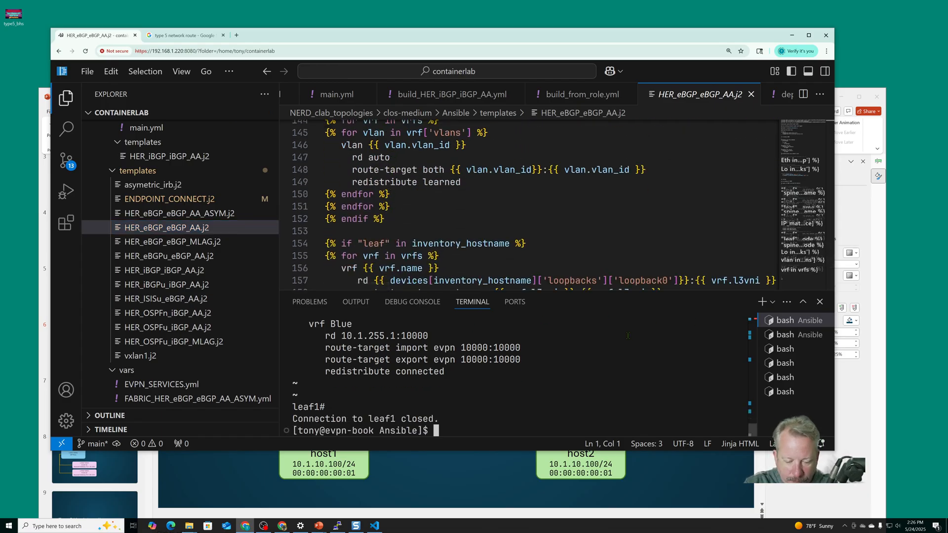
type("ansible-playbook playbooks/")
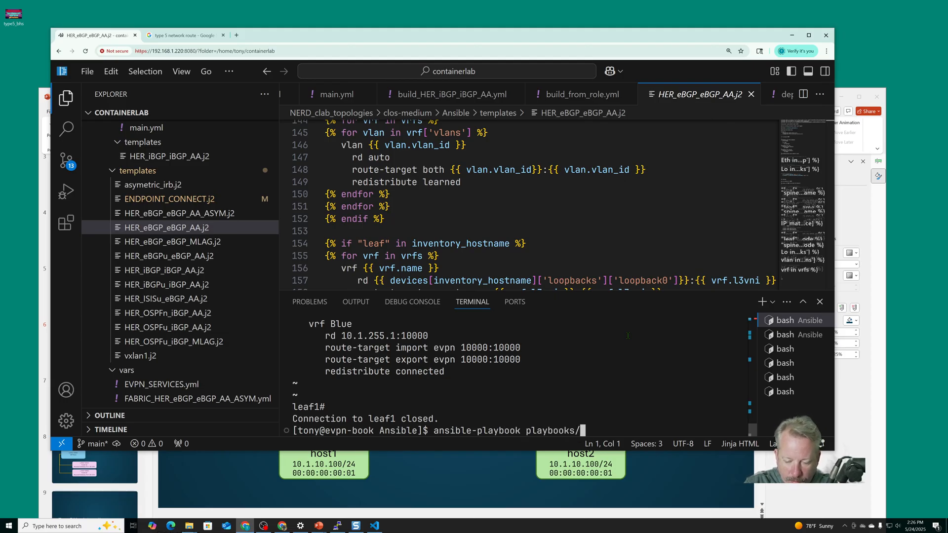
type("deploy_")
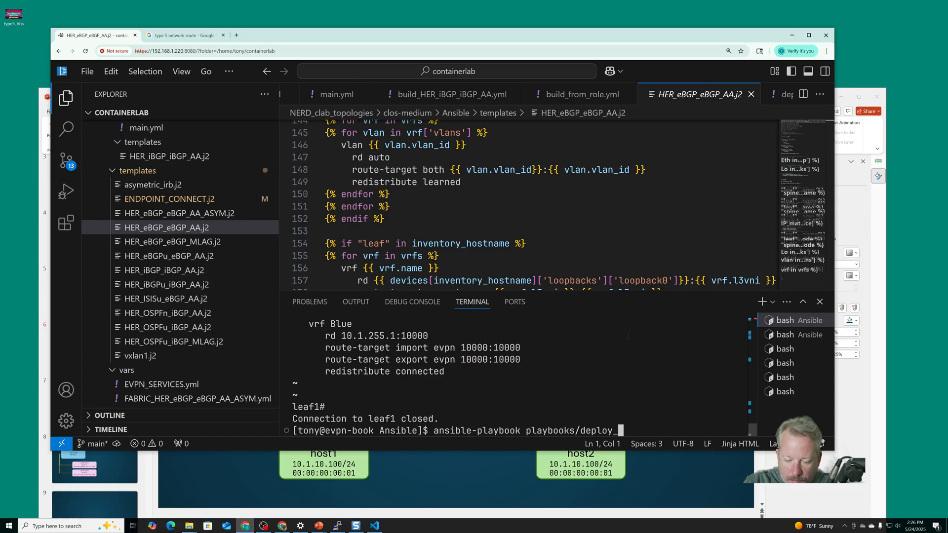
type("HER_eBGP")
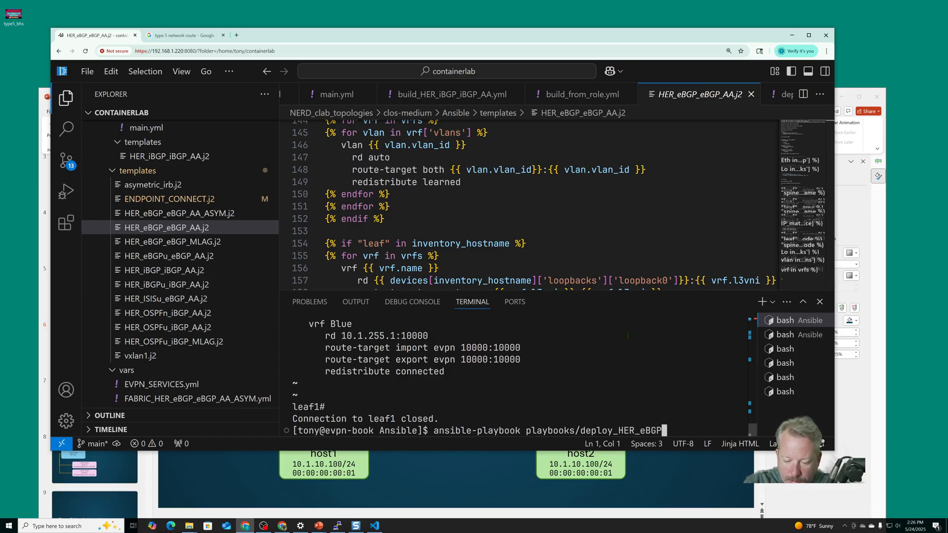
type("_eBGP_Aa")
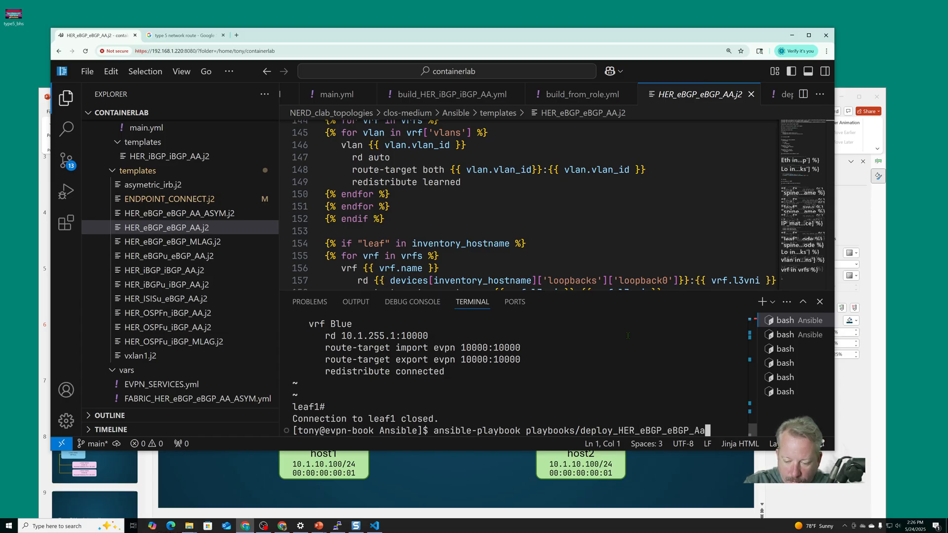
key("Tab")
key("Return")
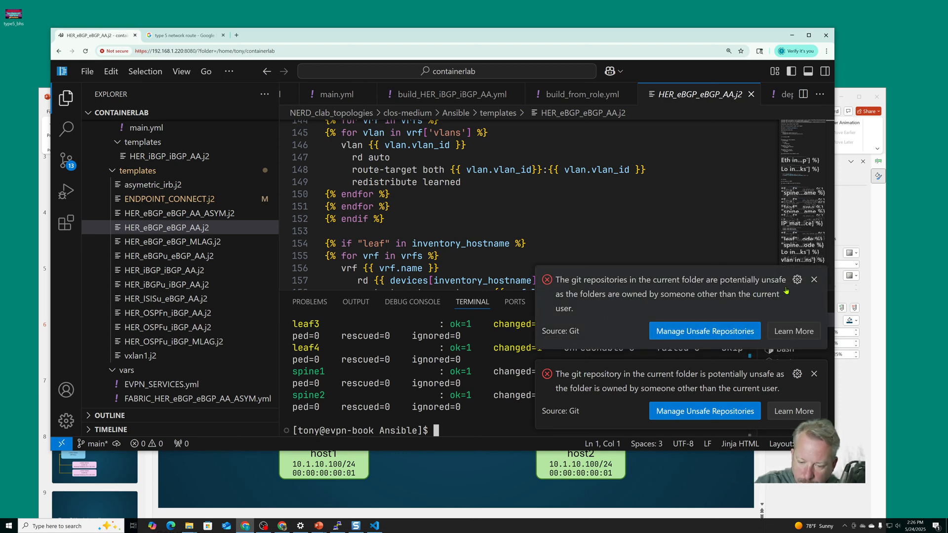
Dismiss the unsafe Git repository notifications without marking any repository as safe, and switch the window to full screen
left_click(751, 339)
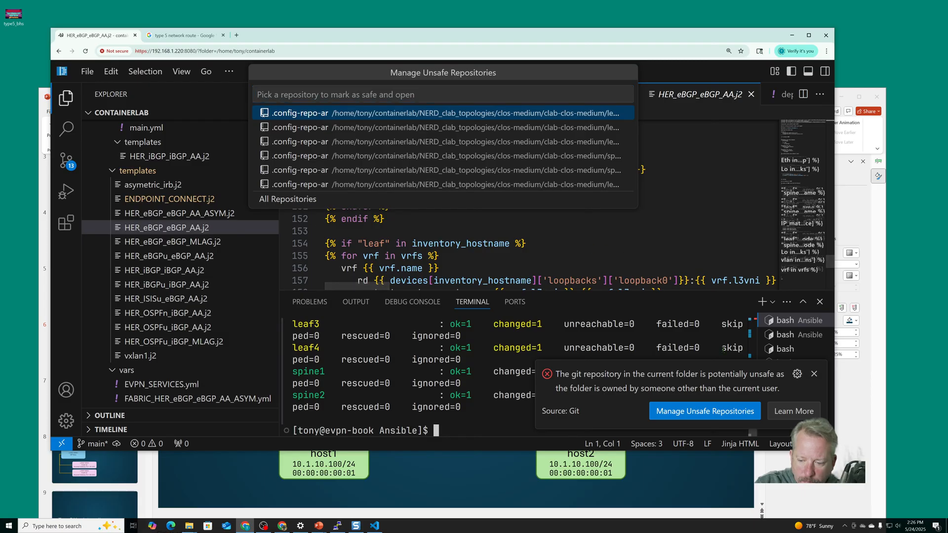
key("Escape")
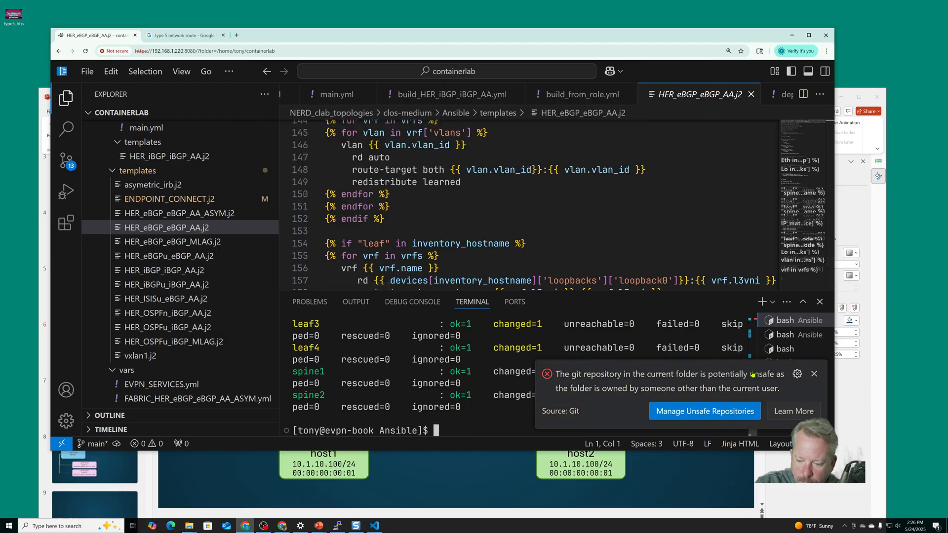
left_click(814, 374)
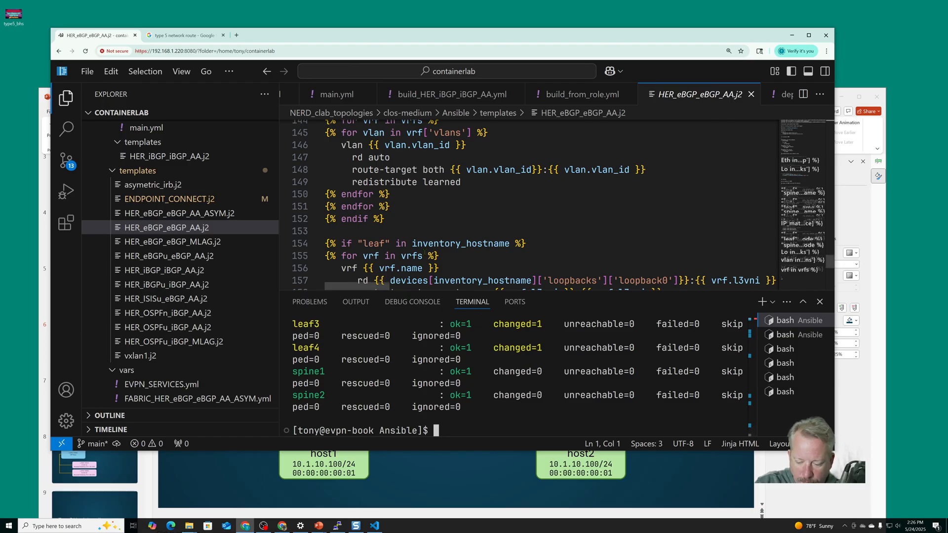
key("F11")
Check which account the shell runs under and list the Ansible folder's full contents with owners and permissions
type("whoami")
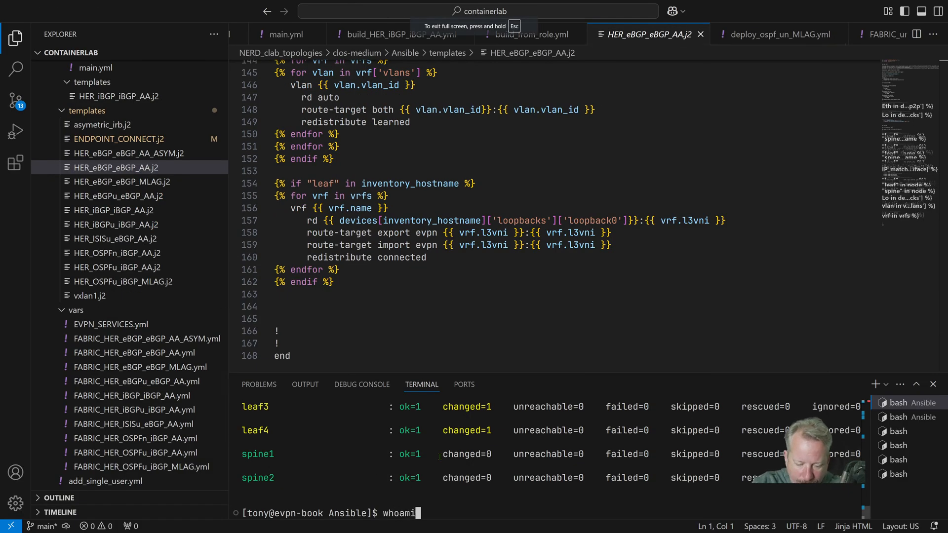
key("Return")
type("ls a")
key("BackSpace")
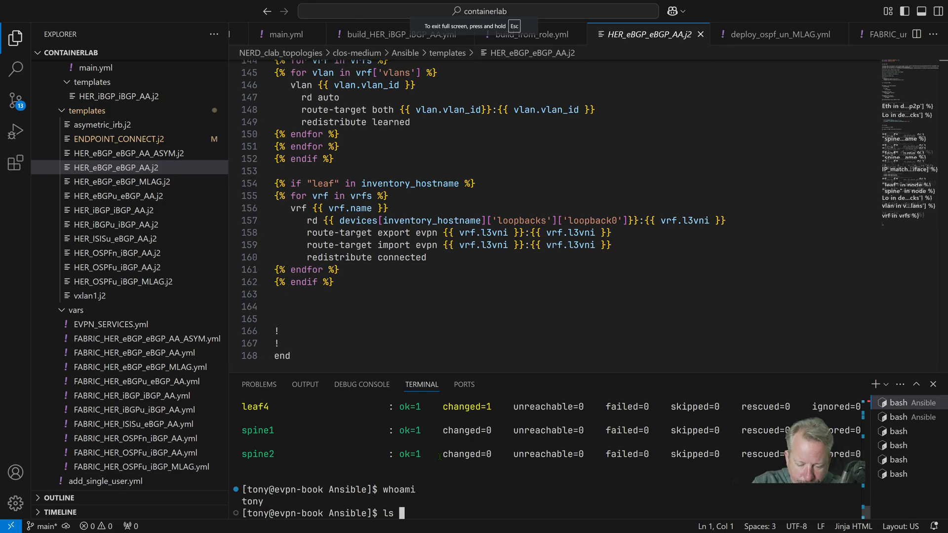
type("-la")
key("Return")
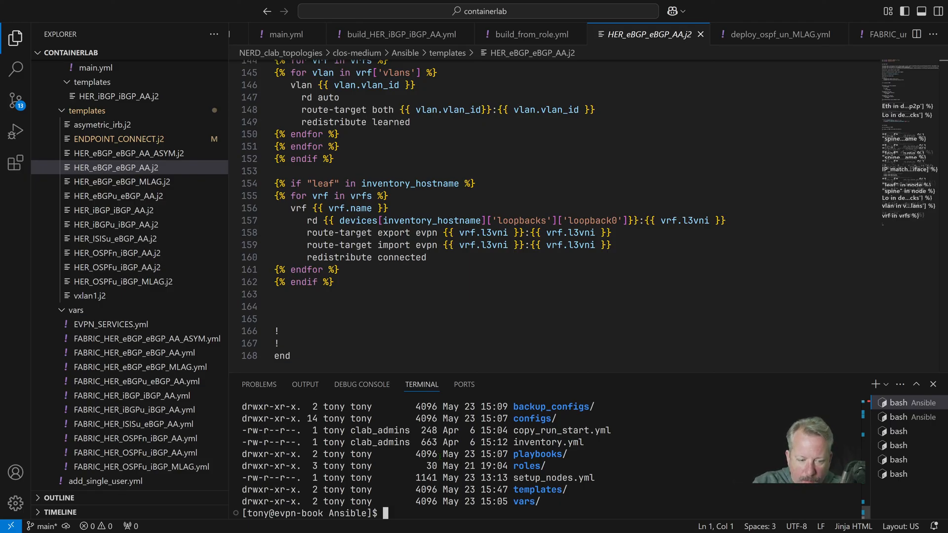
Connect to leaf1 over SSH and enlarge the terminal area to show more output
type("s")
type("sh leaf1")
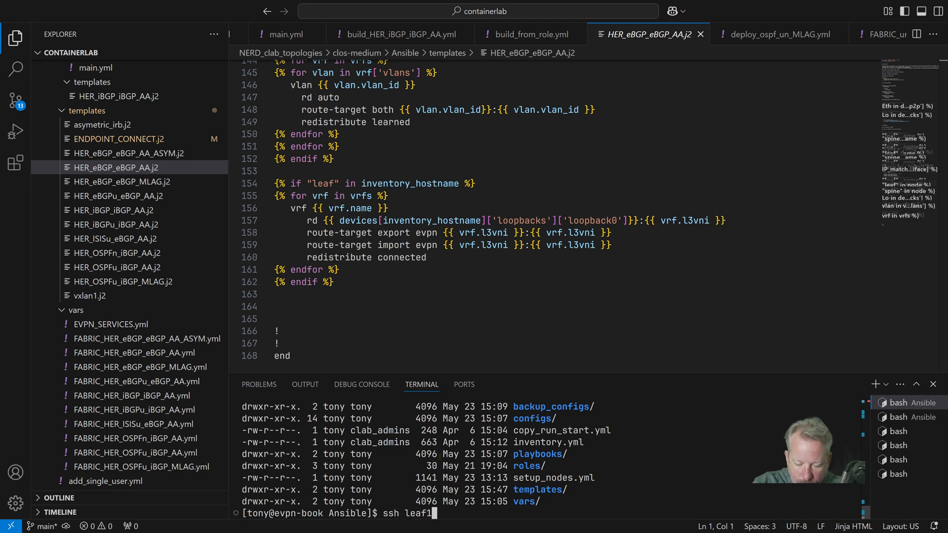
key("Return")
type("show")
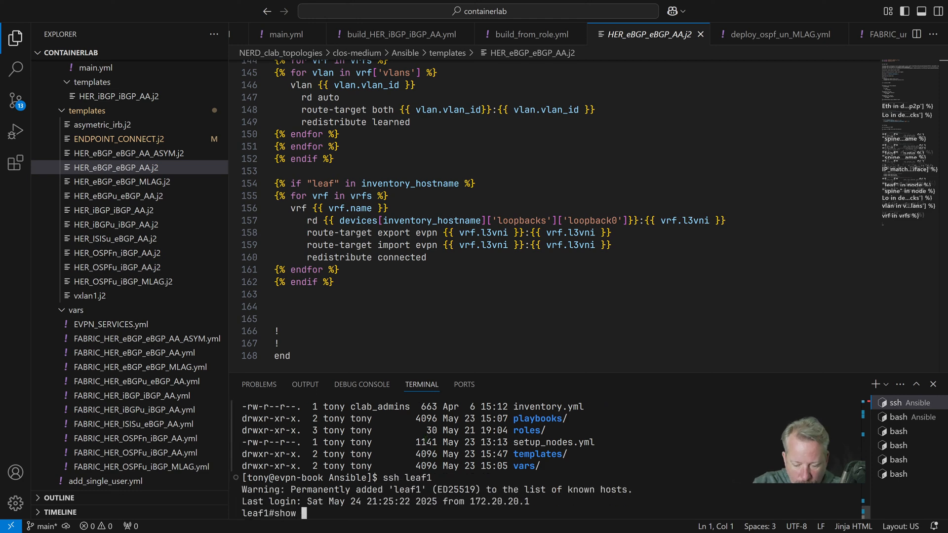
left_click_drag(400, 374, 382, 279)
left_click_drag(380, 221, 383, 168)
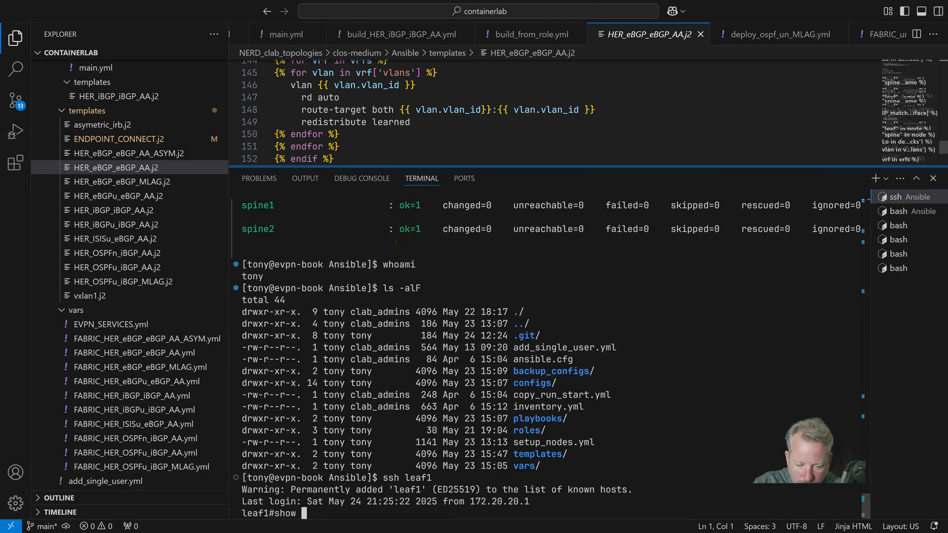
Display the BGP section of leaf1's running configuration
type("ip")
key("BackSpace")
key("BackSpace")
key("BackSpace")
key("BackSpace")
key("BackSpace")
key("BackSpace")
key("BackSpace")
key("BackSpace")
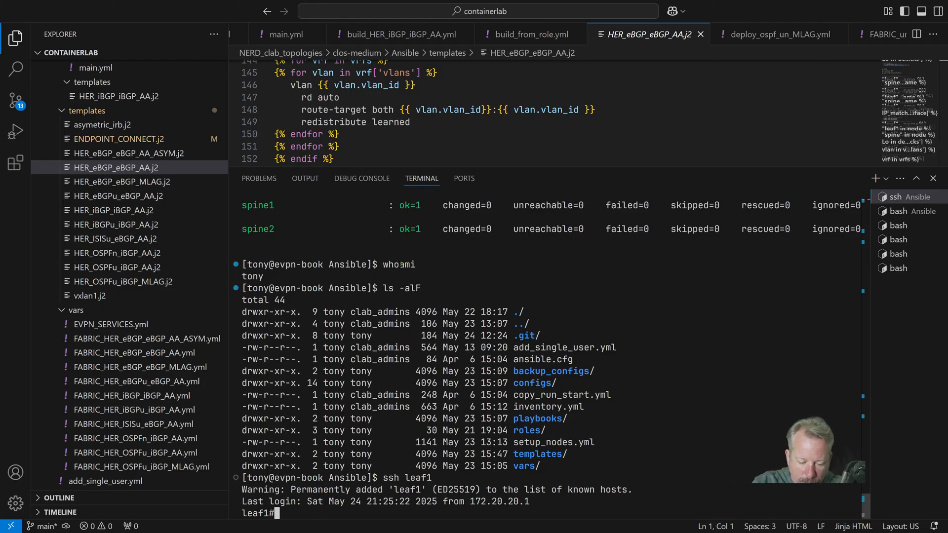
type("show run sec bgp")
key("Return")
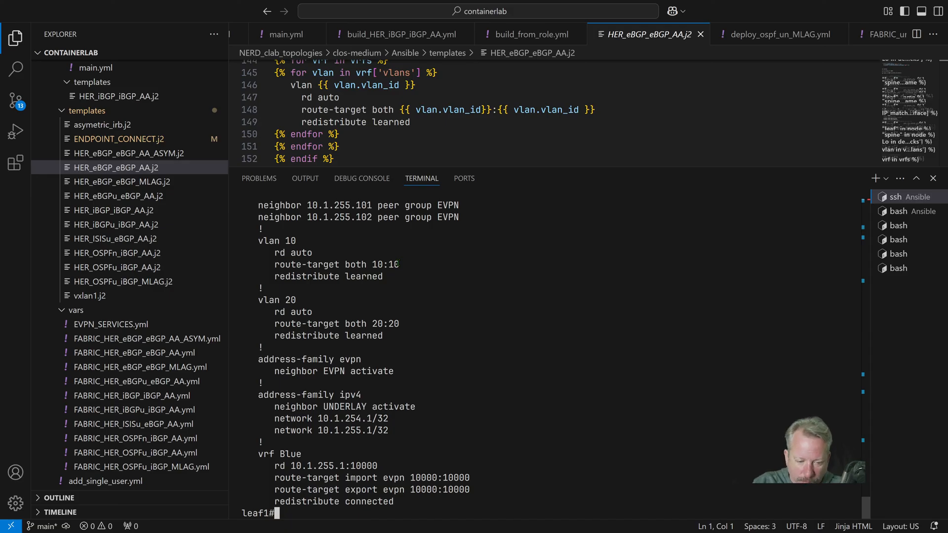
Enter configuration mode on leaf1 and remove VLAN 20 together with the interface vlan 20
type("conf")
key("Return")
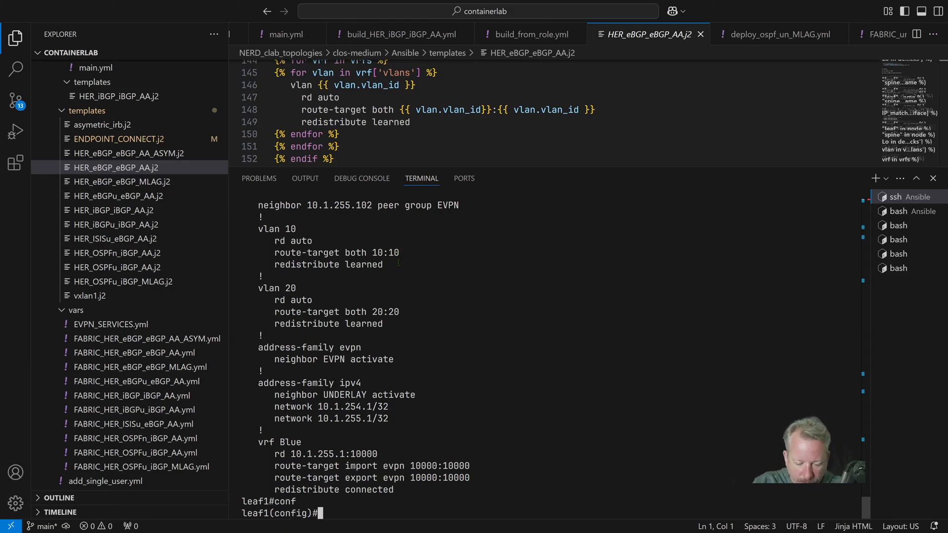
type("int bg")
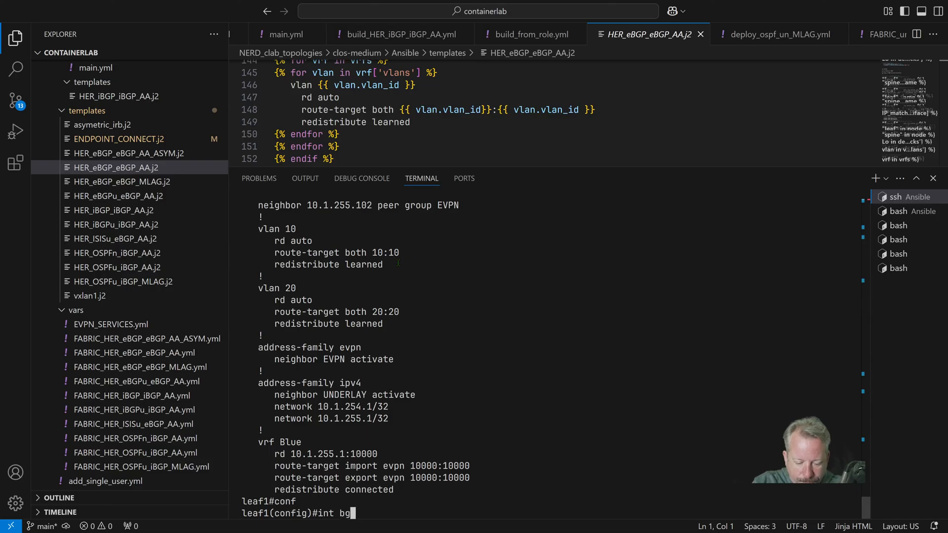
key("BackSpace")
key("BackSpace")
key("BackSpace")
key("BackSpace")
key("BackSpace")
key("BackSpace")
type("router bgp 65101")
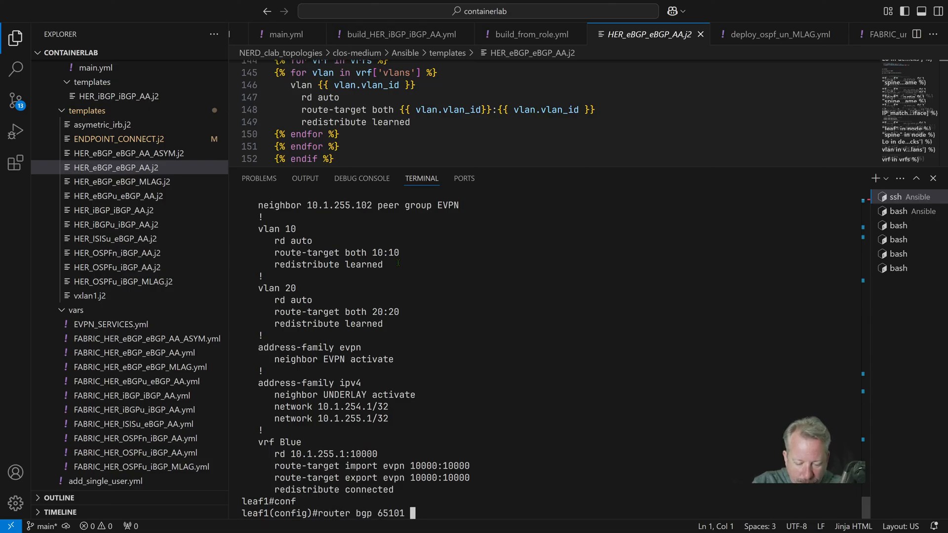
key("ctrl+u")
type("no vlan 20")
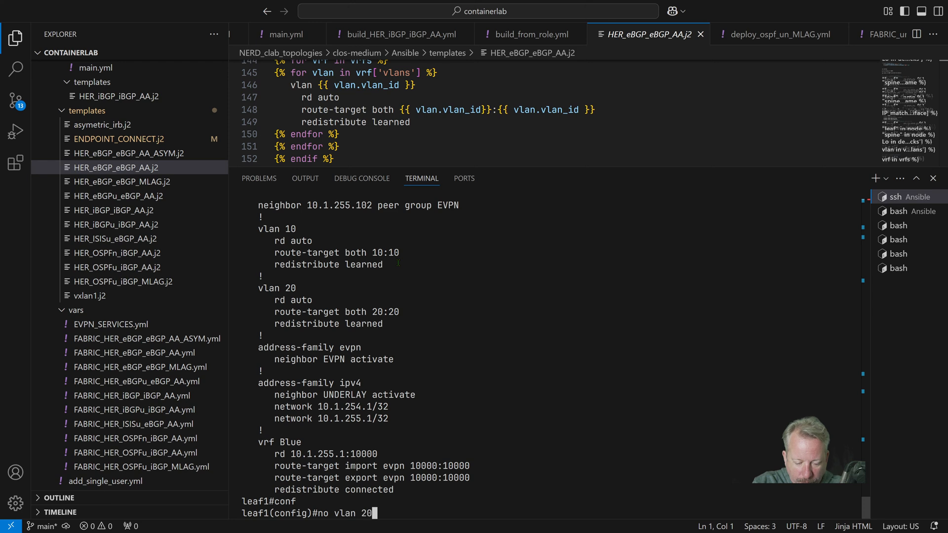
key("Return")
type("no interface v")
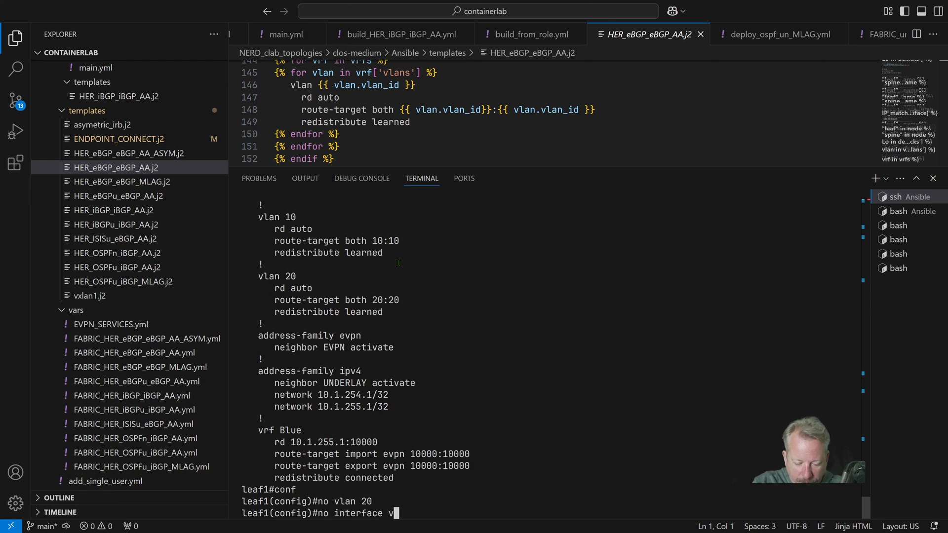
type("lan 20")
key("Return")
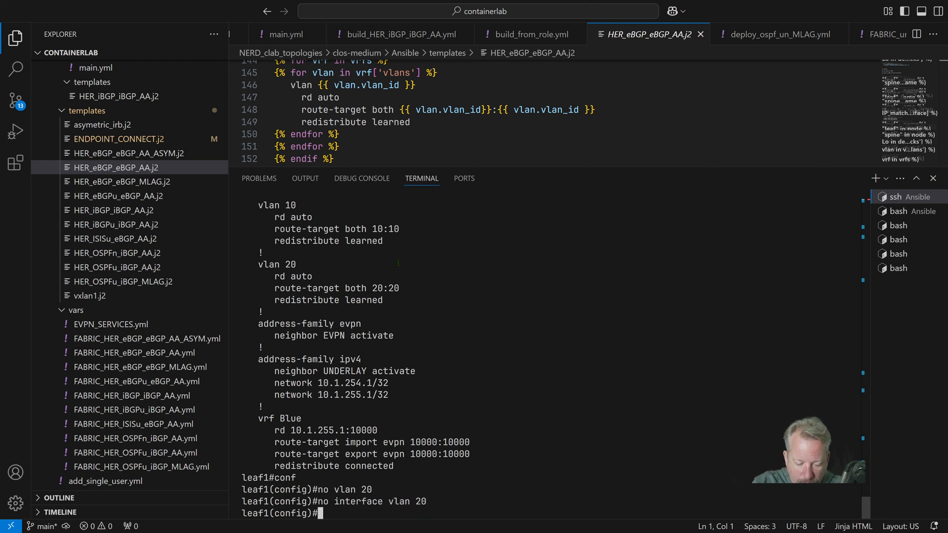
Display the running configuration of leaf1's VXLAN 1 interface
type("show run int vxlan 1")
key("Return")
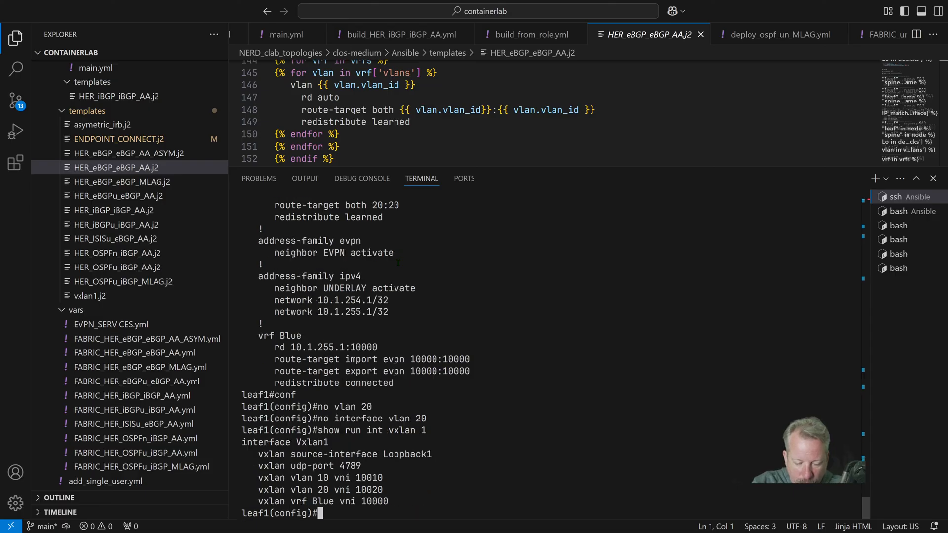
Remove the mapping of VLAN 20 to VNI 10020 from leaf1's VXLAN 1 interface
type("interface vxlan 1")
key("Return")
type("no")
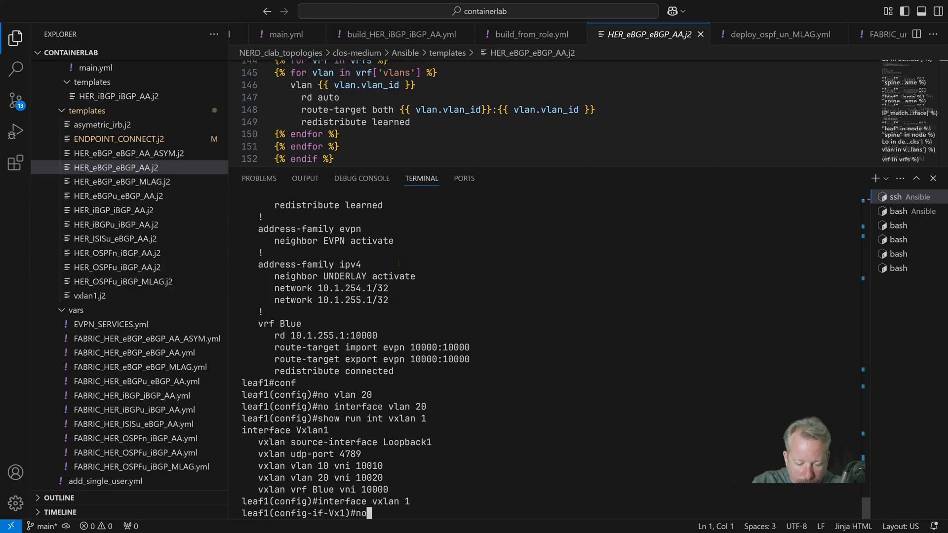
type(" vxlan v")
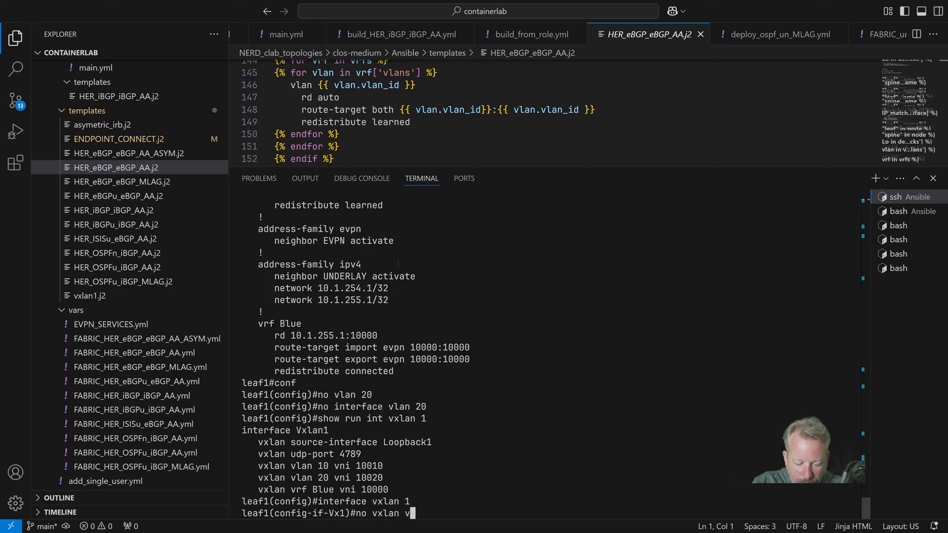
type("lan 20")
key("Return")
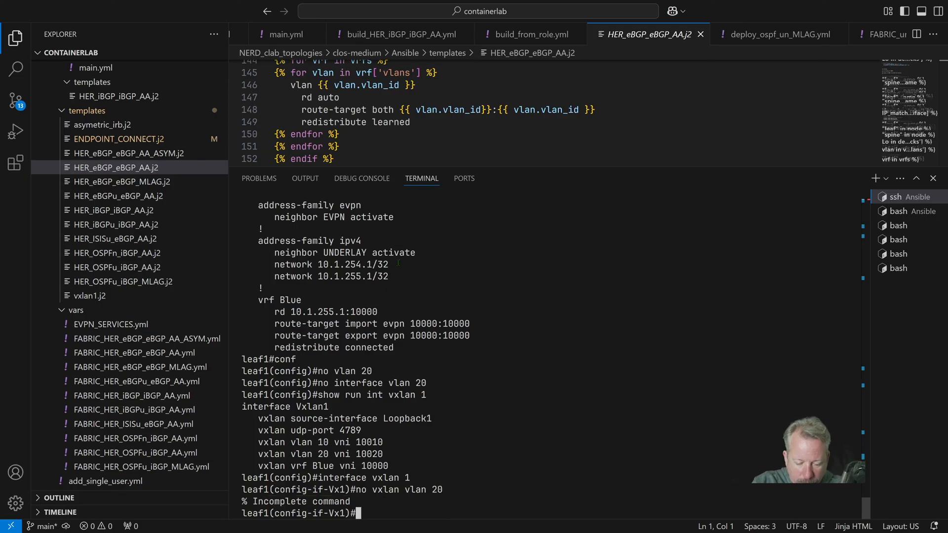
key("Up")
type("vni 11002")
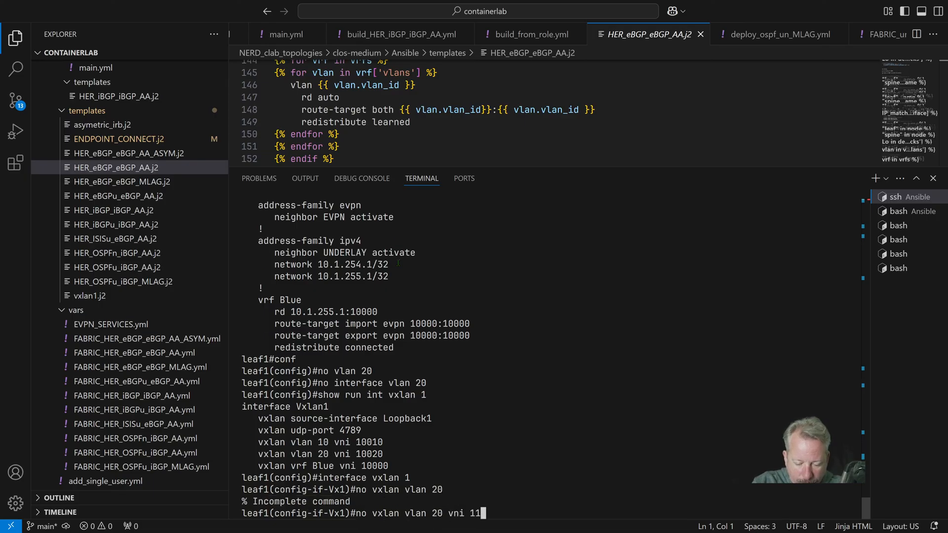
key("BackSpace")
key("BackSpace")
key("BackSpace")
key("BackSpace")
type("00")
key("BackSpace")
type("020")
key("Return")
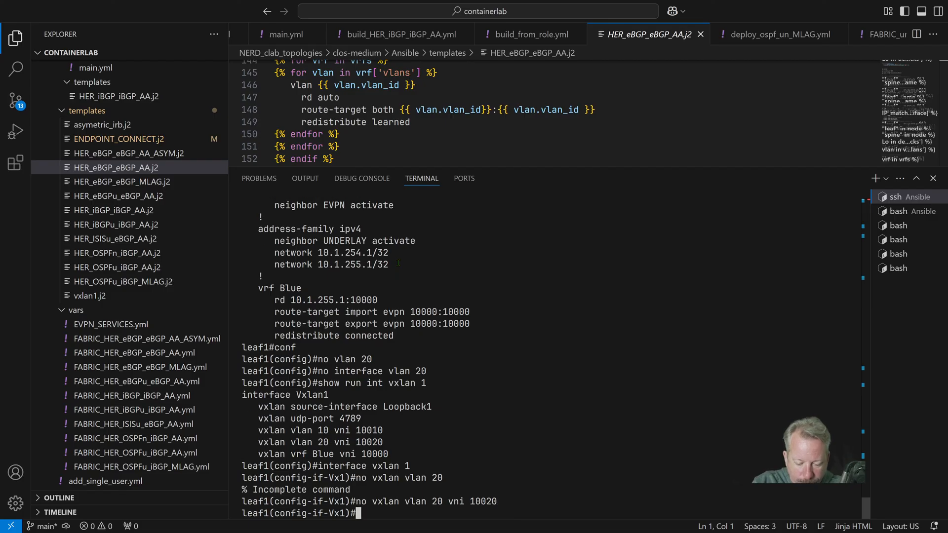
Enter the router BGP 65101 configuration on leaf1 and remove its VLAN 20 section
type("router bgg")
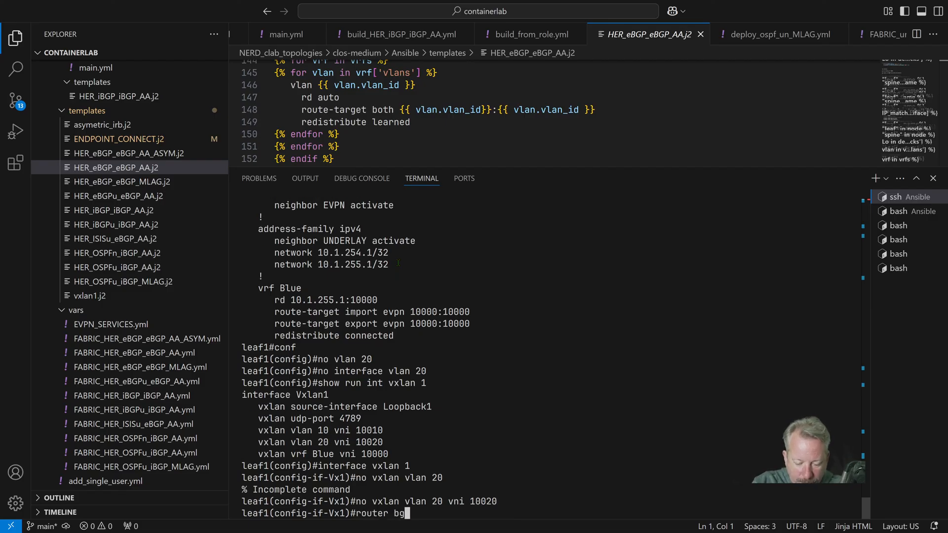
key("BackSpace")
key("BackSpace")
type("gp ")
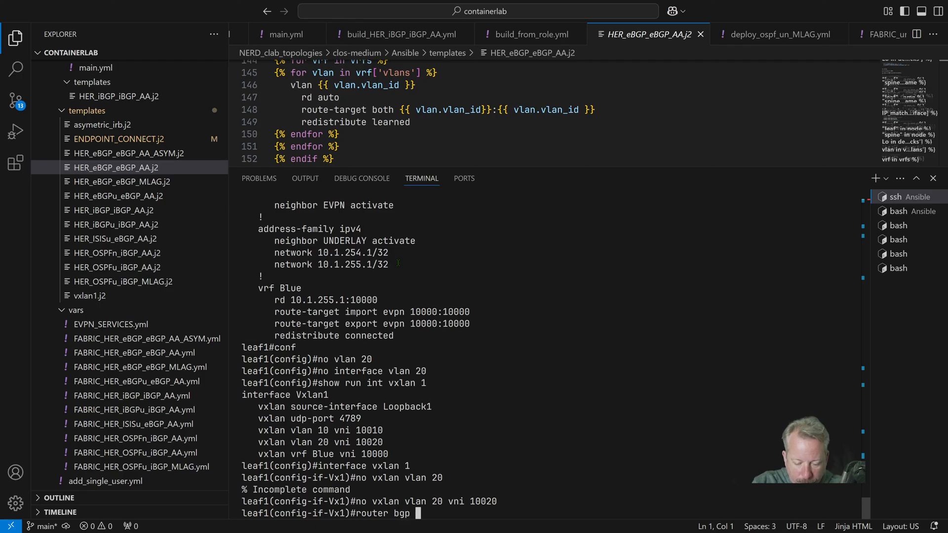
type("65101")
key("Return")
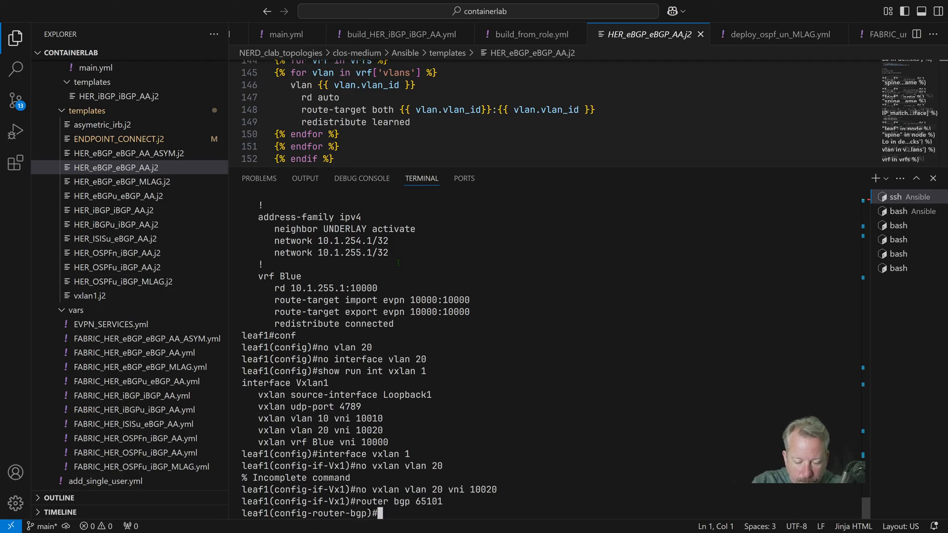
type("no vlan 20")
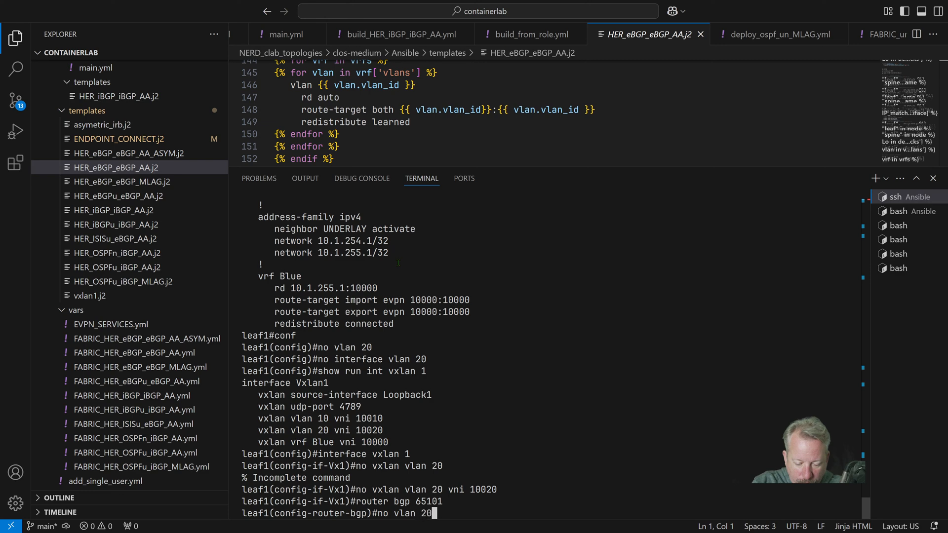
key("Return")
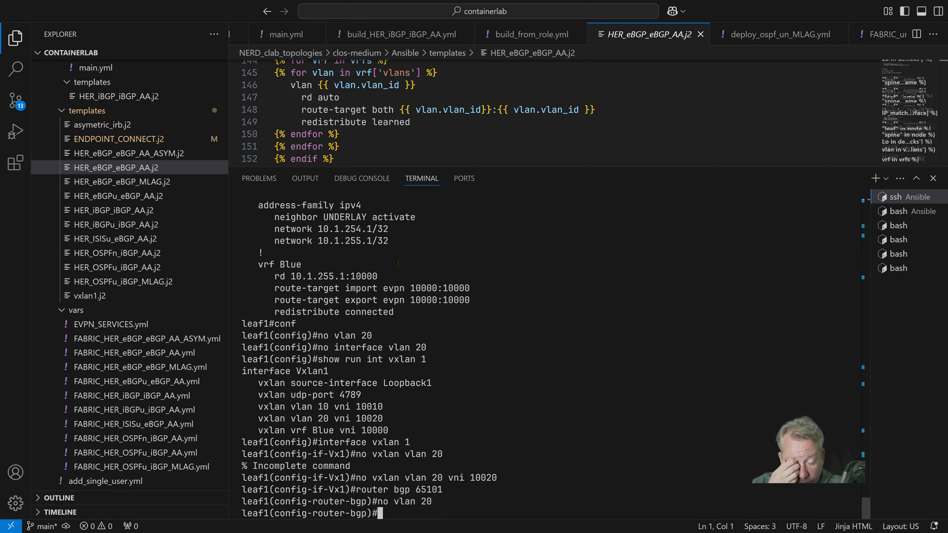
Display the BGP section of leaf1's running configuration and save the configuration
type("show run sec bgp")
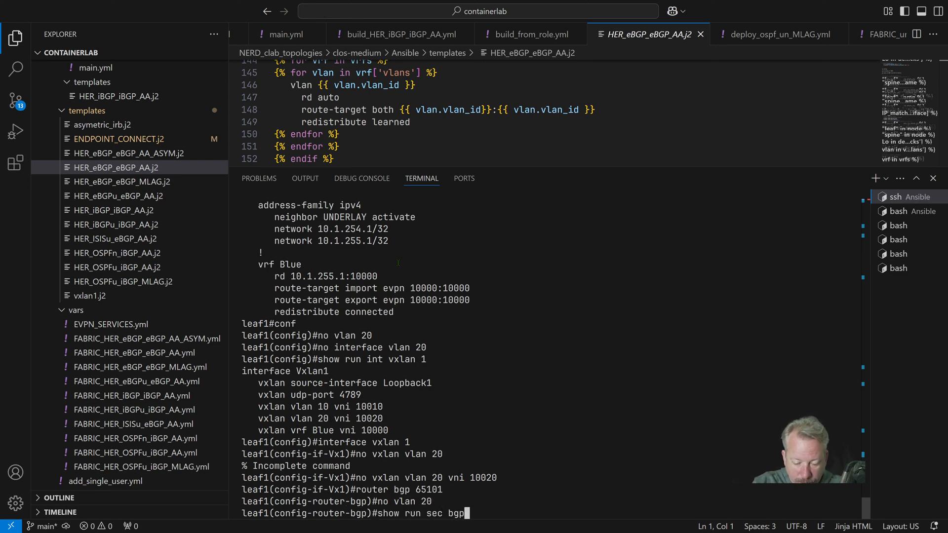
key("Return")
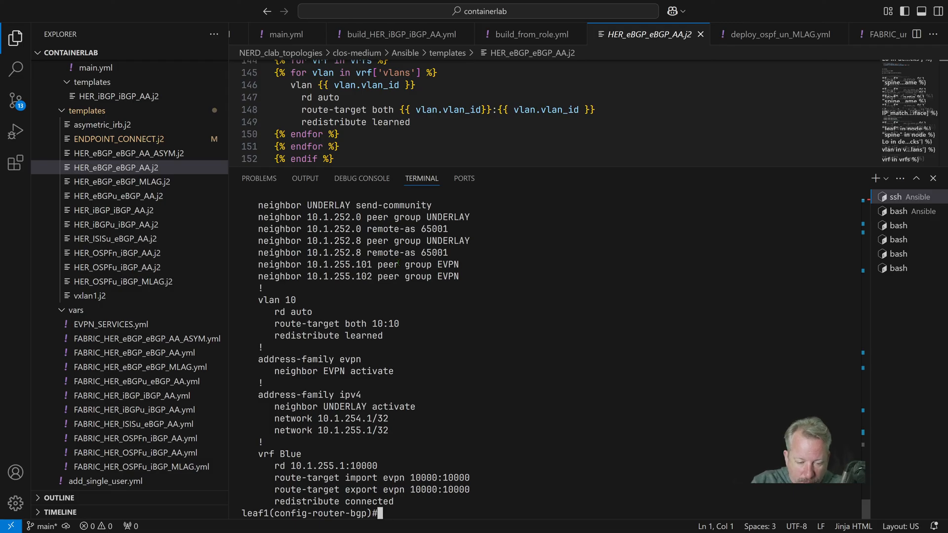
type("wr")
key("Return")
Close the leaf1 session and connect to leaf2 over SSH
key("ctrl+d")
type("ssh leaf2")
key("Return")
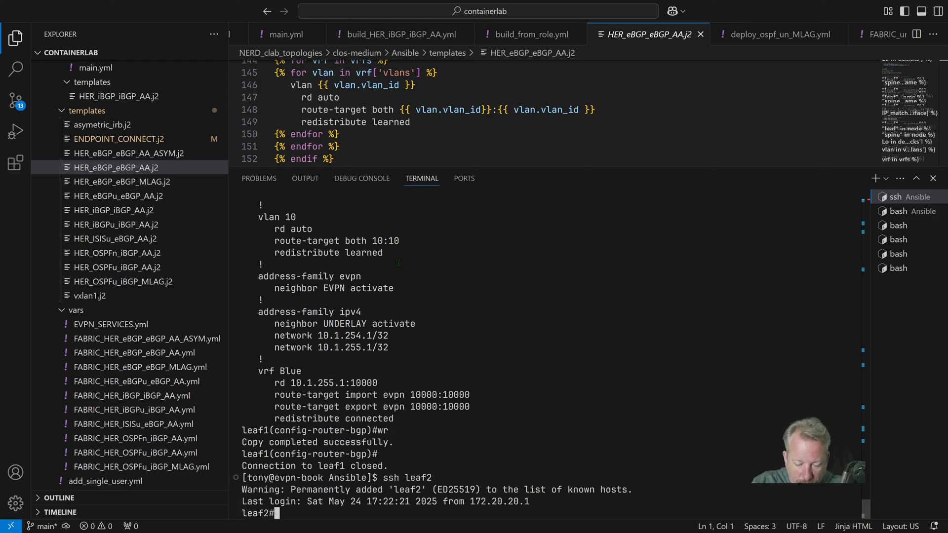
Enter configuration mode on leaf2 and remove VLAN 20 together with the interface vlan 20
type("conf")
key("Return")
type("no vlan 20")
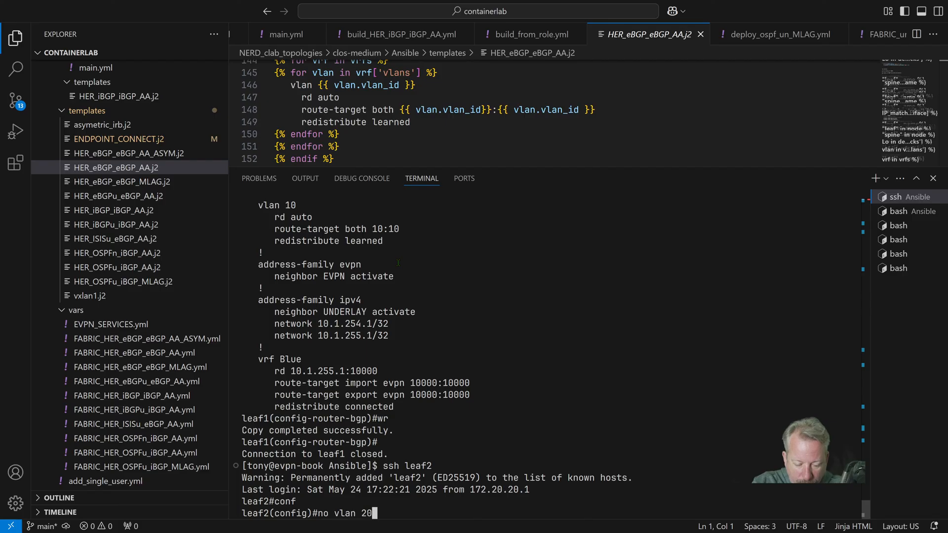
key("Return")
type("no interface v")
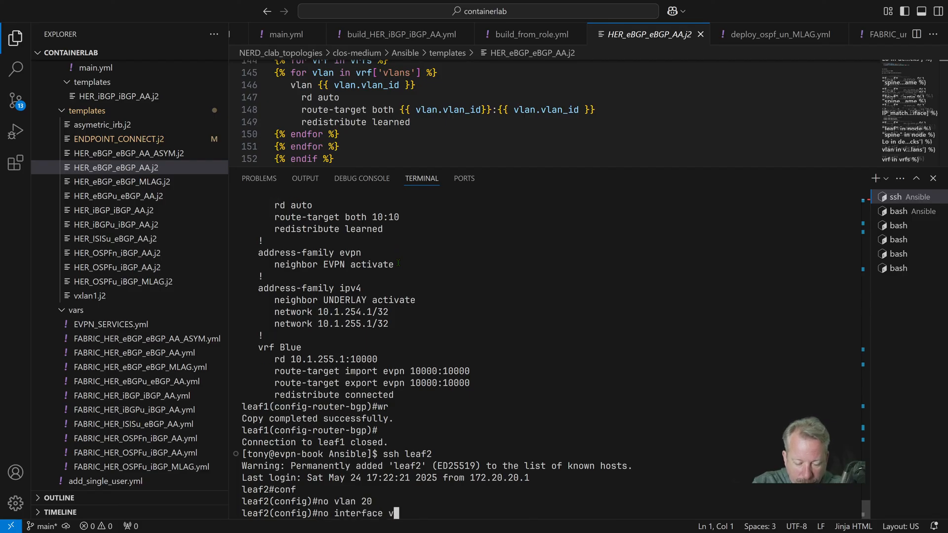
type("lan 20")
key("Return")
Remove the mapping of VLAN 20 to VNI 10020 from leaf2's VXLAN 1 interface
type("int v")
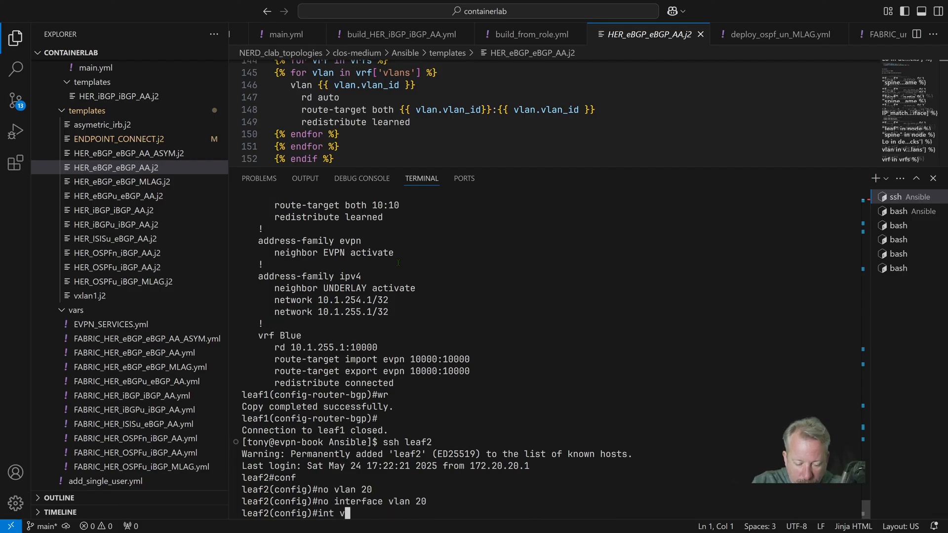
type("xlan 1")
key("Return")
type("no ")
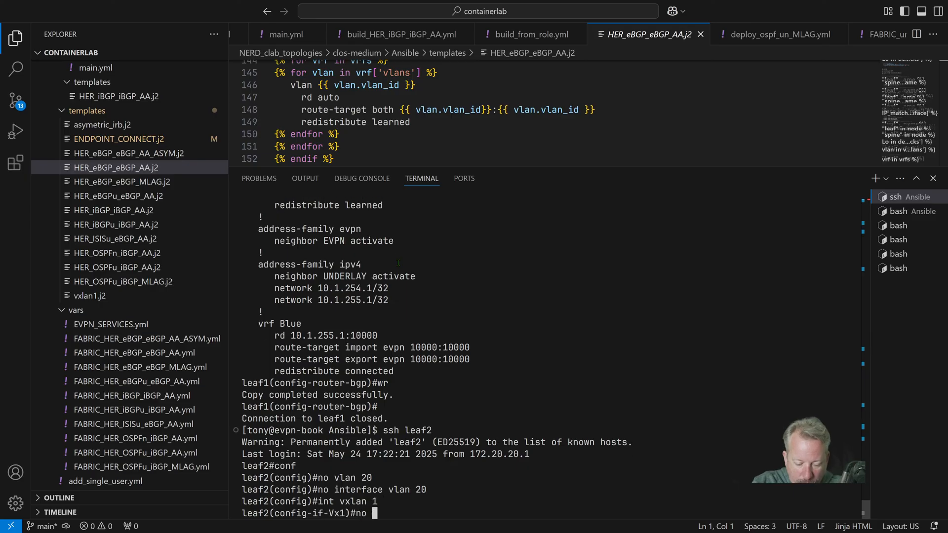
type("vxlan ")
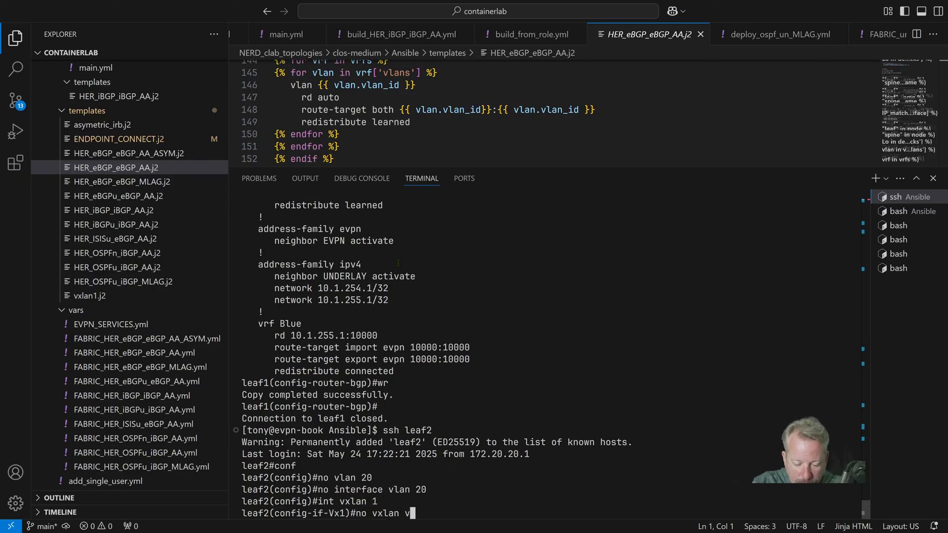
type("vlan 20")
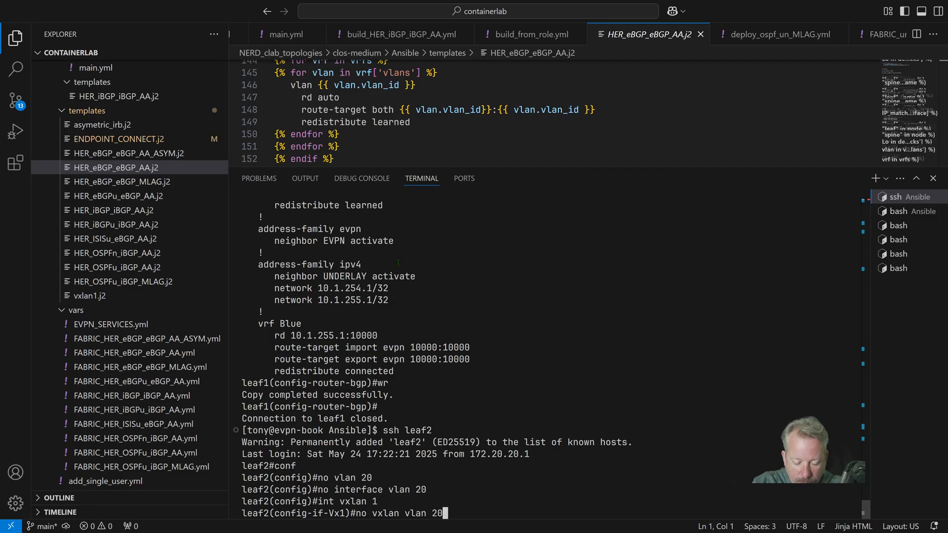
type(" vni 10020")
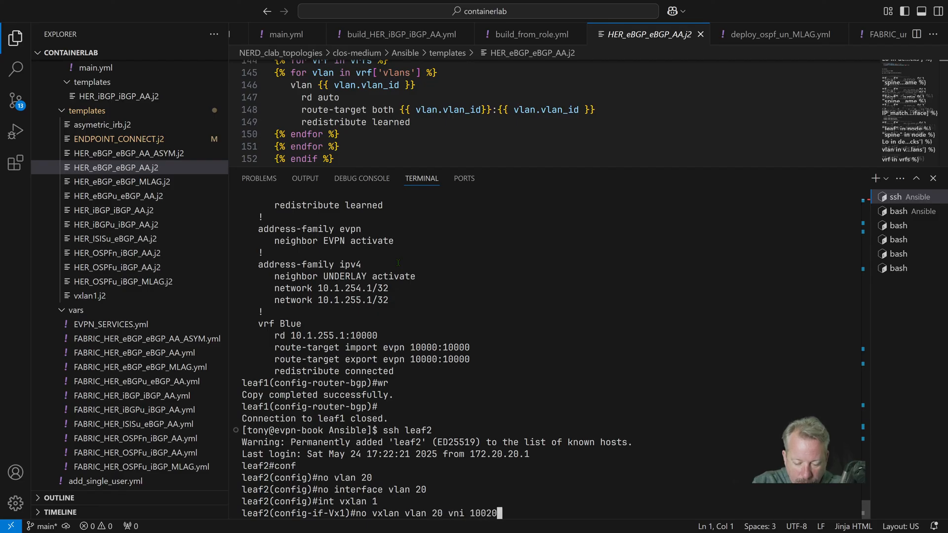
key("Return")
Enter the router BGP 65102 configuration on leaf2 and remove its VLAN 20 section
type("i")
key("BackSpace")
type("router bgp 65102")
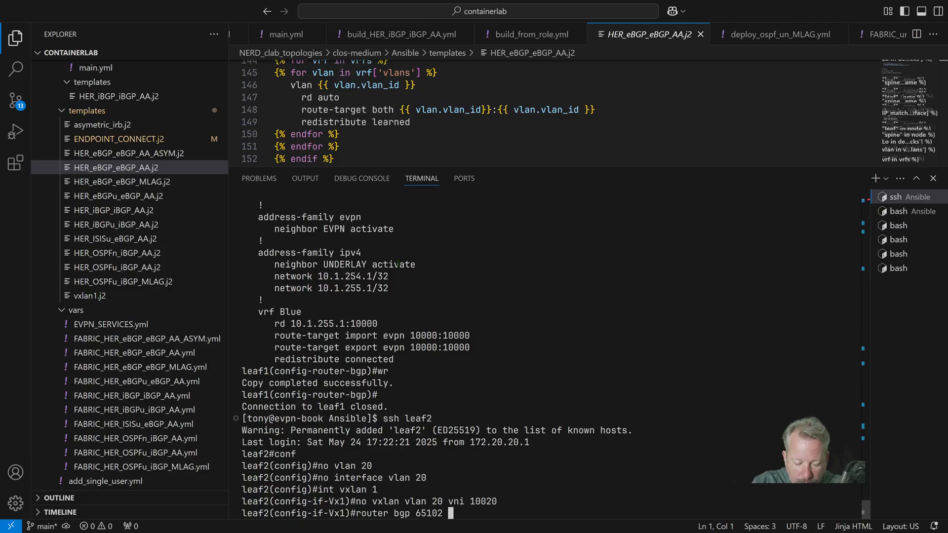
key("Return")
type("no vl")
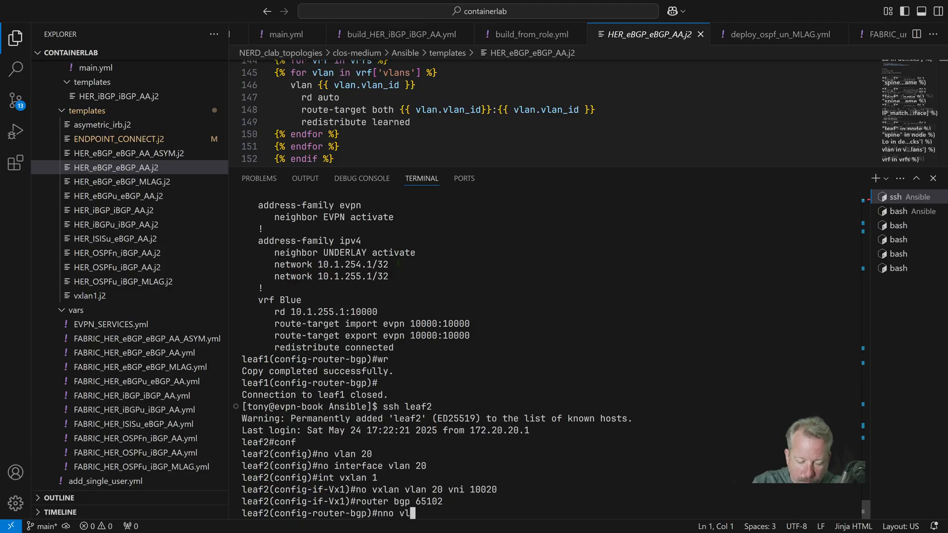
type("an 20")
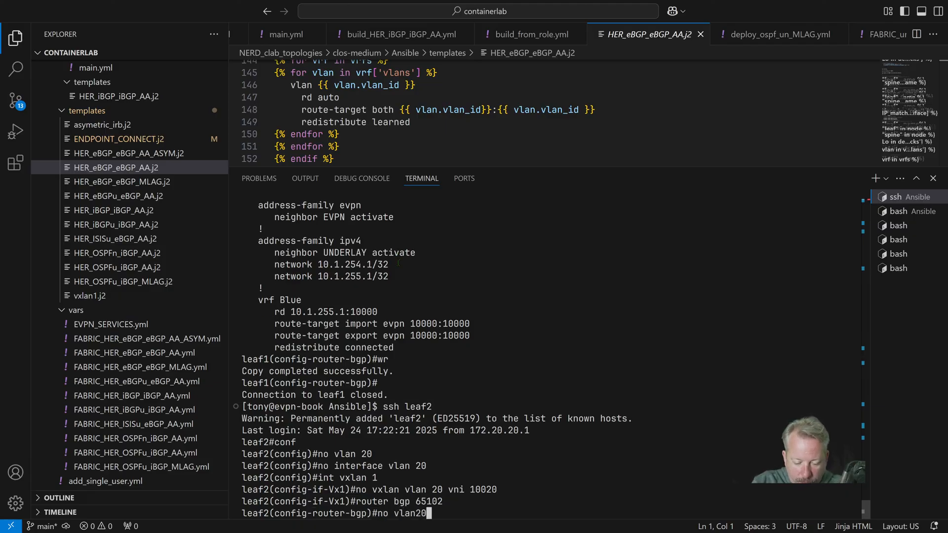
key("Return")
Display the BGP section of leaf2's running configuration through to its end
type("sho")
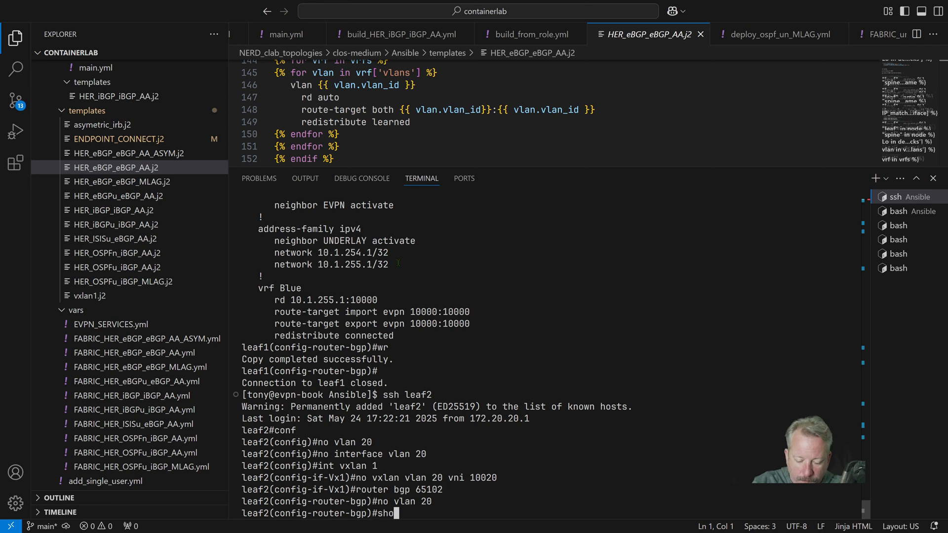
type("w eun sec")
key("Return")
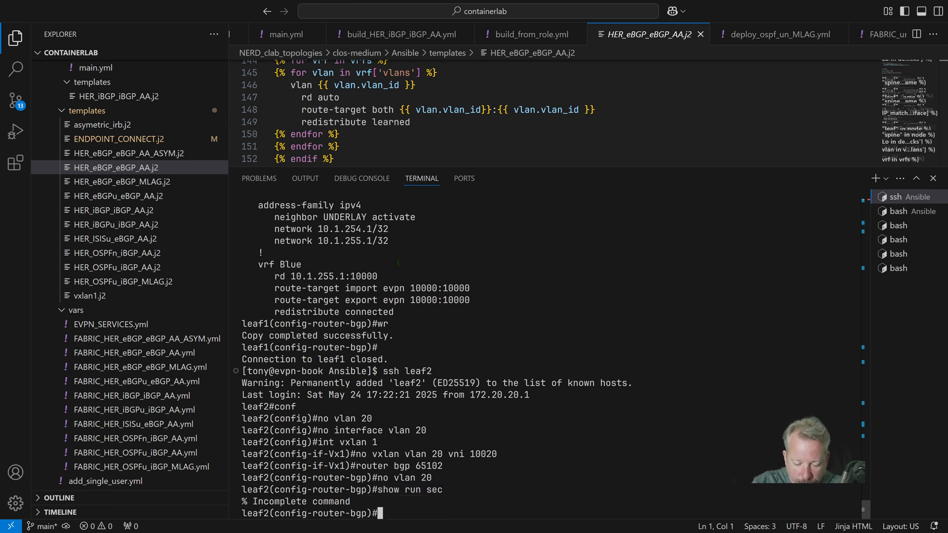
type("show run sec bgp")
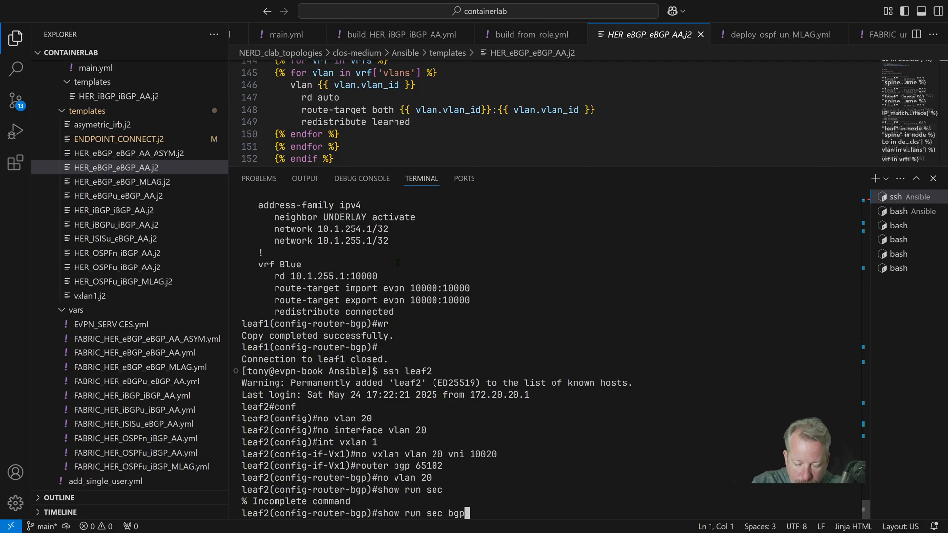
key("Return")
key("space")
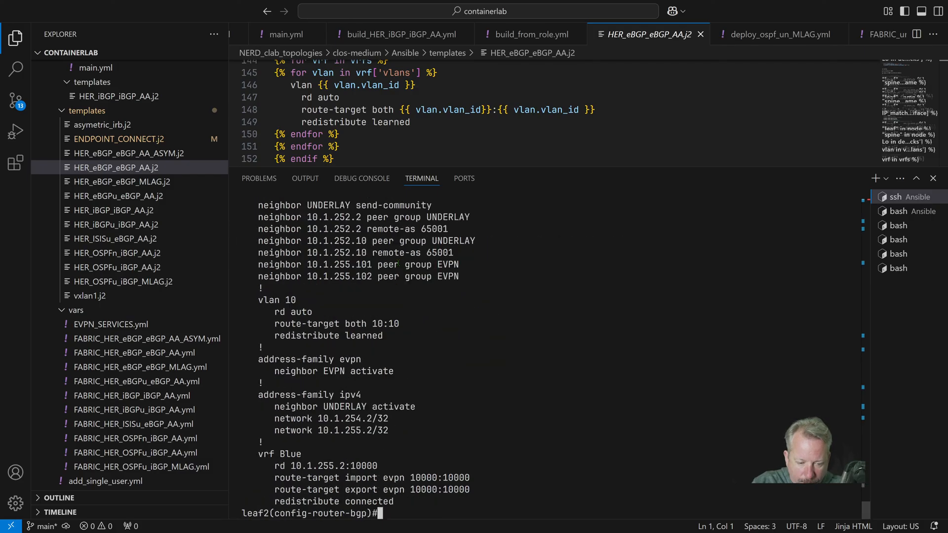
Save leaf2's configuration and close its SSH session
type("wr")
key("Return")
key("ctrl+d")
key("Up")
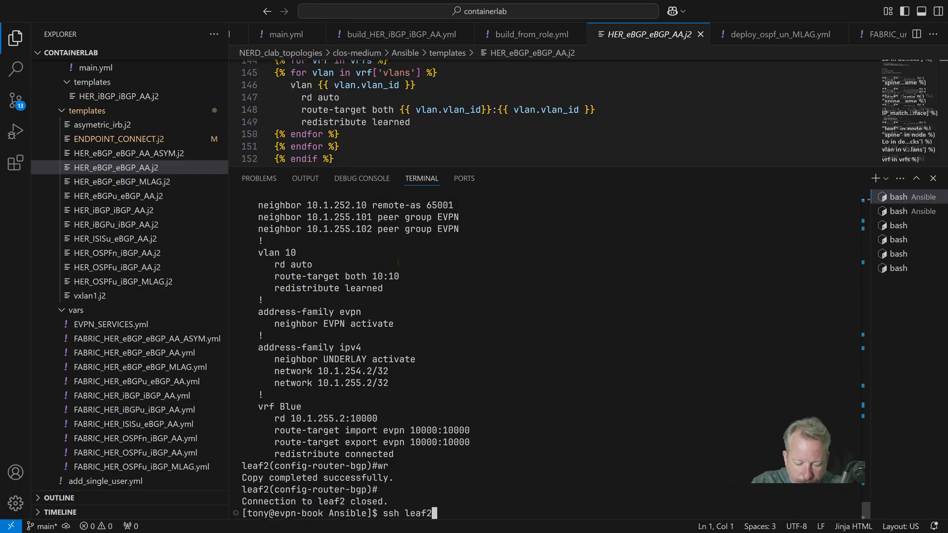
key("BackSpace")
type("2")
key("Return")
key("ctrl+d")
Connect to leaf3 over SSH by reusing the previous connection command with the switch name changed
key("Up")
key("BackSpace")
type("3")
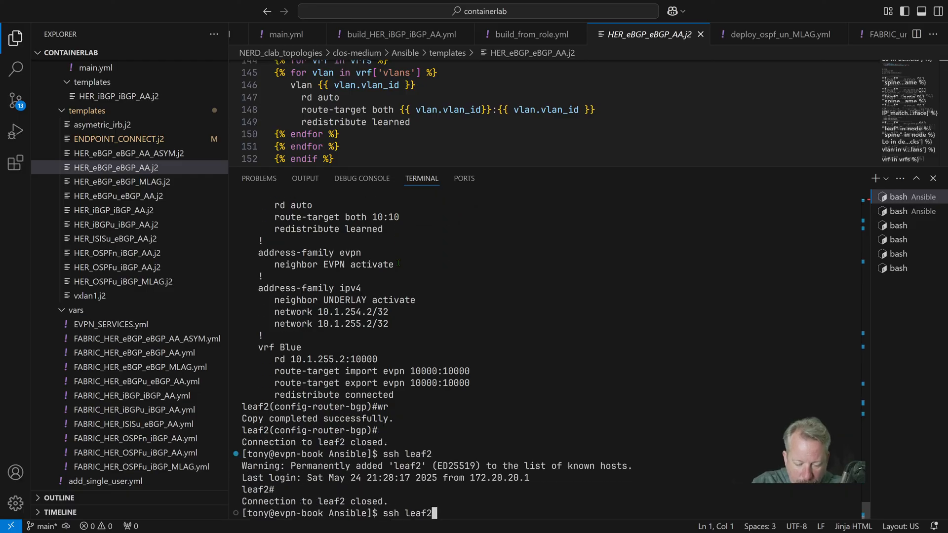
key("Return")
Enter configuration mode on leaf3 and remove VLAN 10 together with the interface vlan 10
type("conf")
key("Return")
type("no vlan 10")
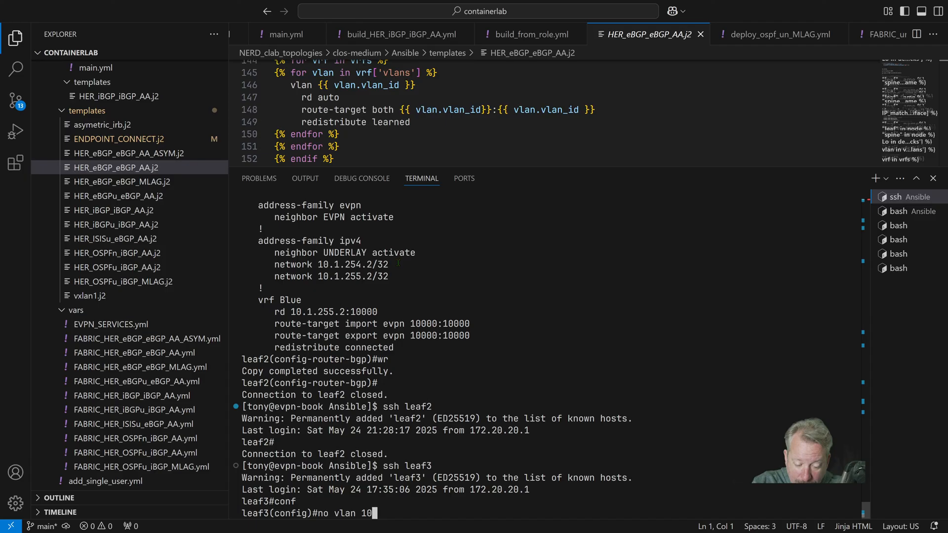
key("Return")
type("no interface v")
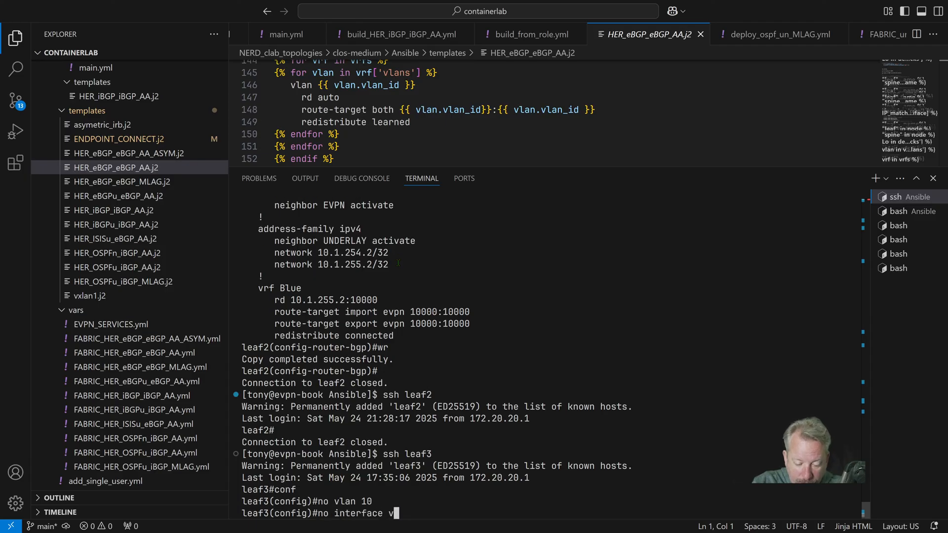
type("lan 10")
key("Return")
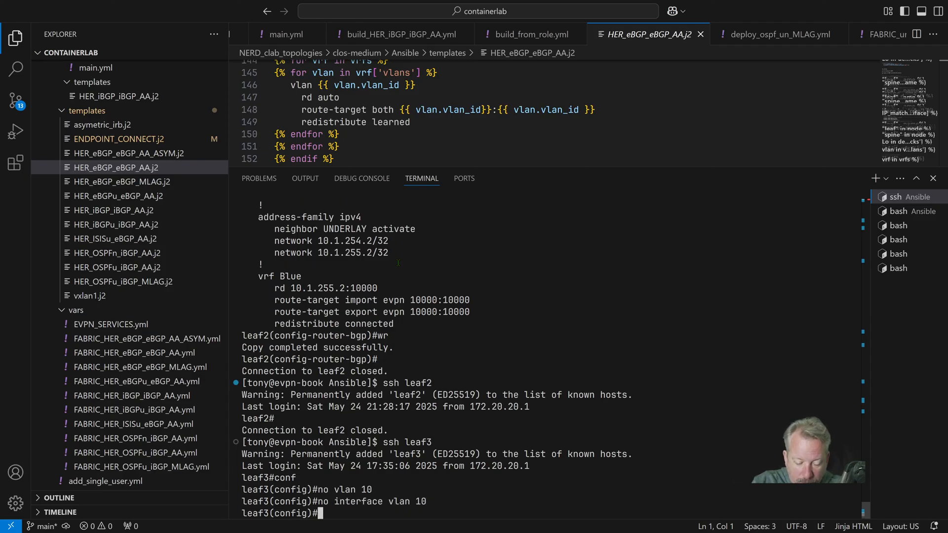
Remove the mapping of VLAN 10 to VNI 10010 from leaf3's VXLAN 1 interface
type("router")
key("ctrl+u")
type("int vxlan 1")
key("Return")
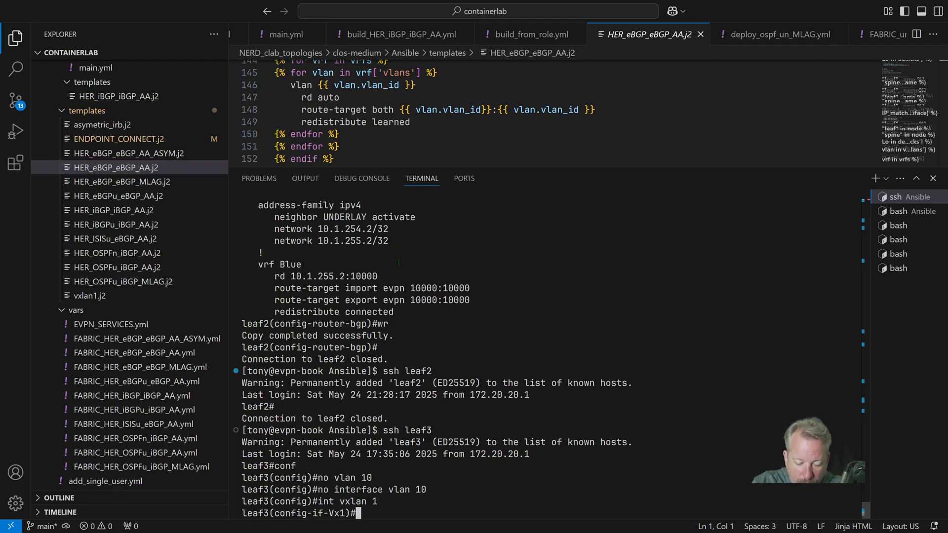
type("no ")
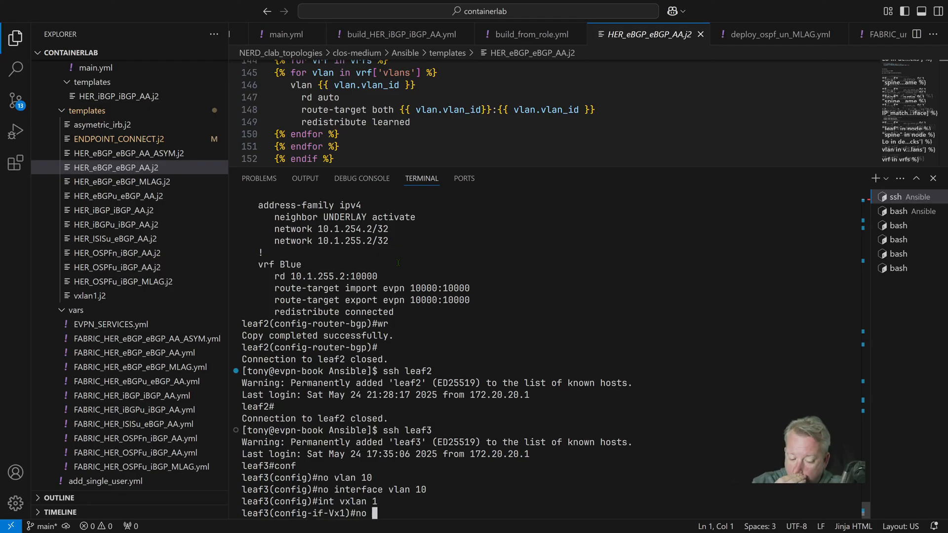
type("vxlan ")
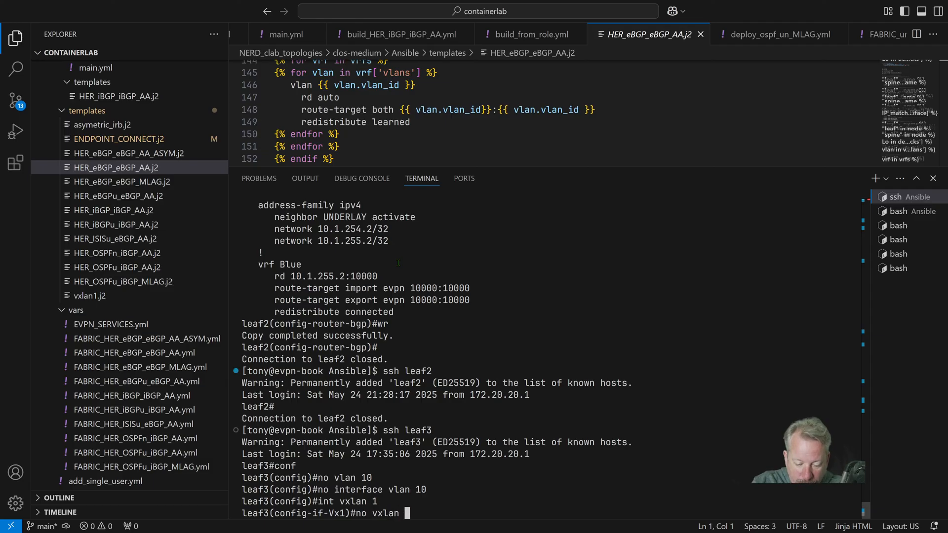
type("vl")
type("an 10 vni ")
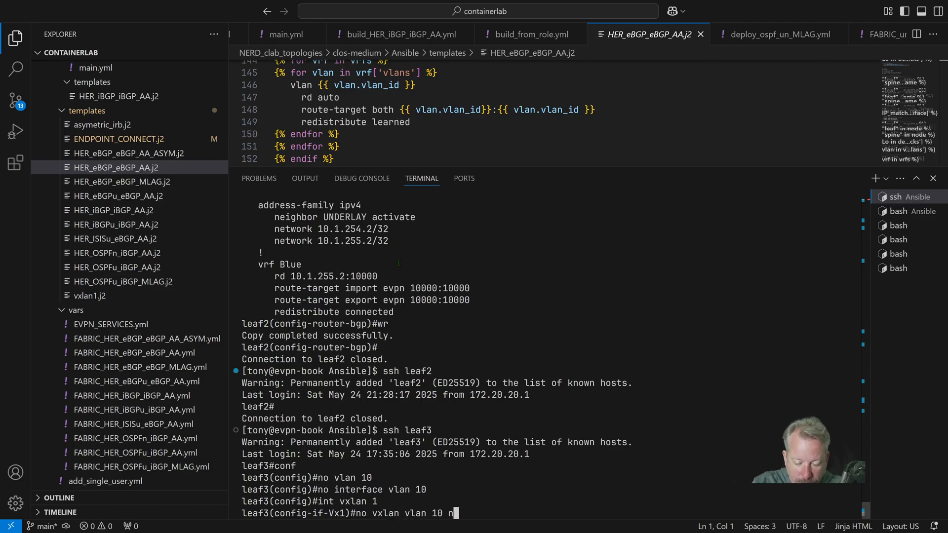
type("10010")
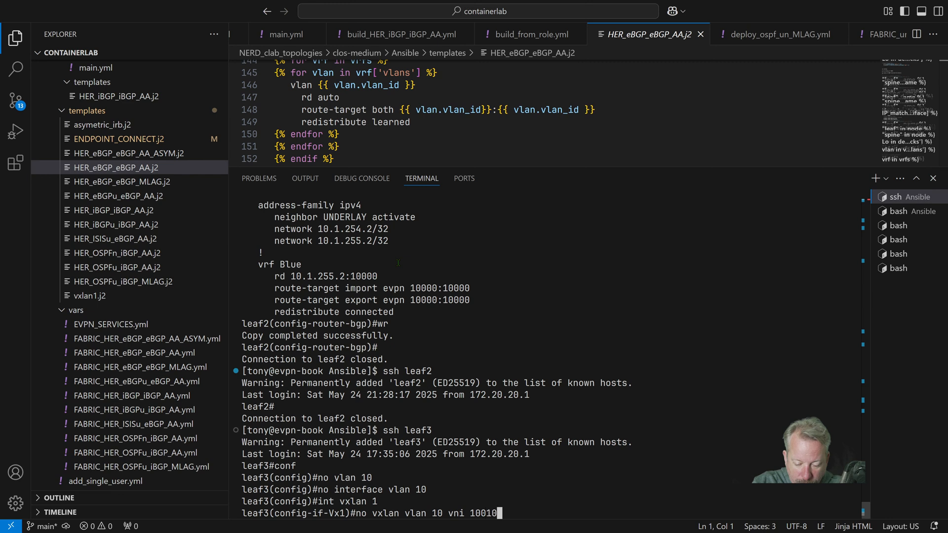
key("Return")
Enter the router BGP 65103 configuration on leaf3 and remove its VLAN 10 section
type("router bgp 65103")
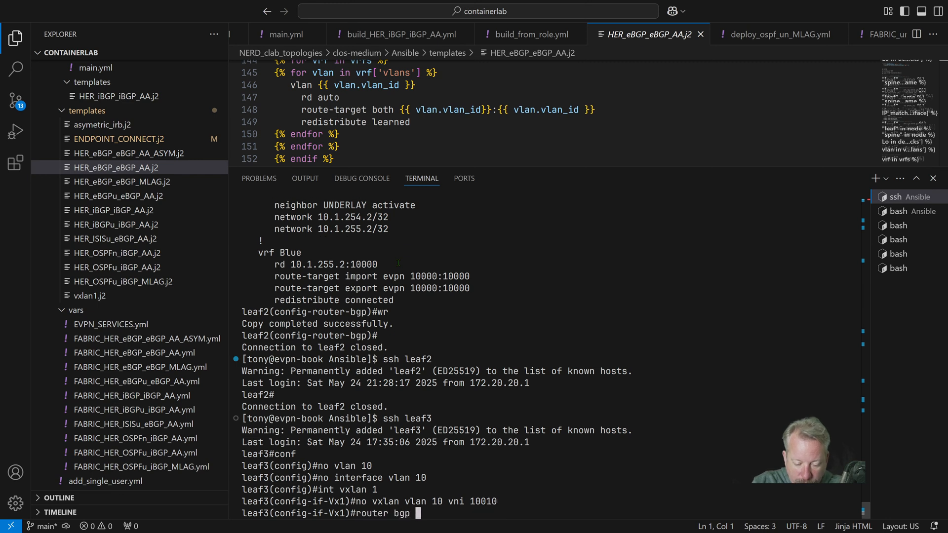
key("Return")
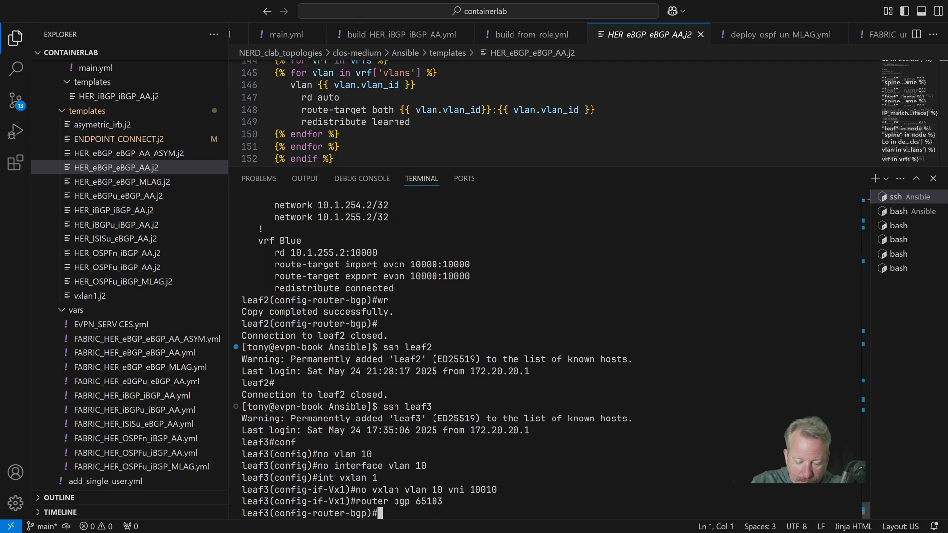
type("no vlan 10")
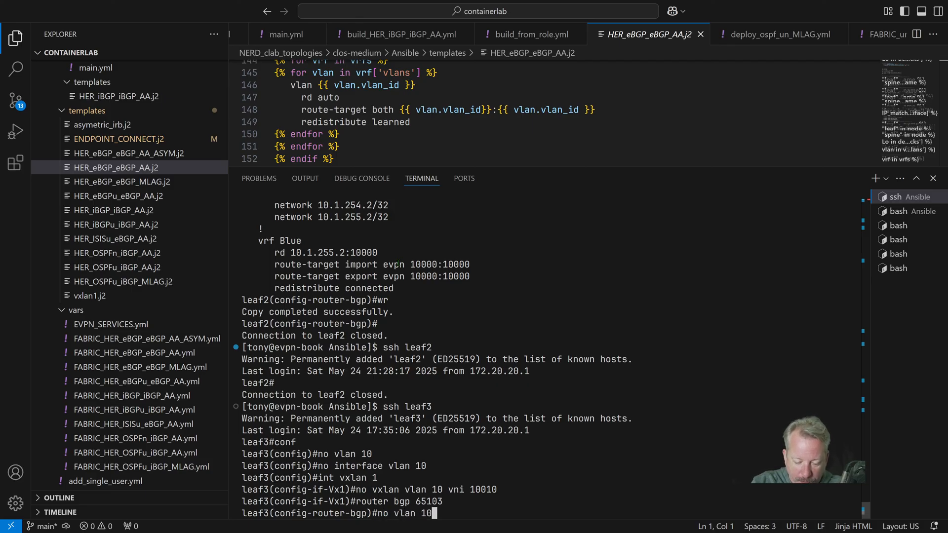
key("Return")
Save leaf3's configuration and close its SSH session
type("wr")
key("Return")
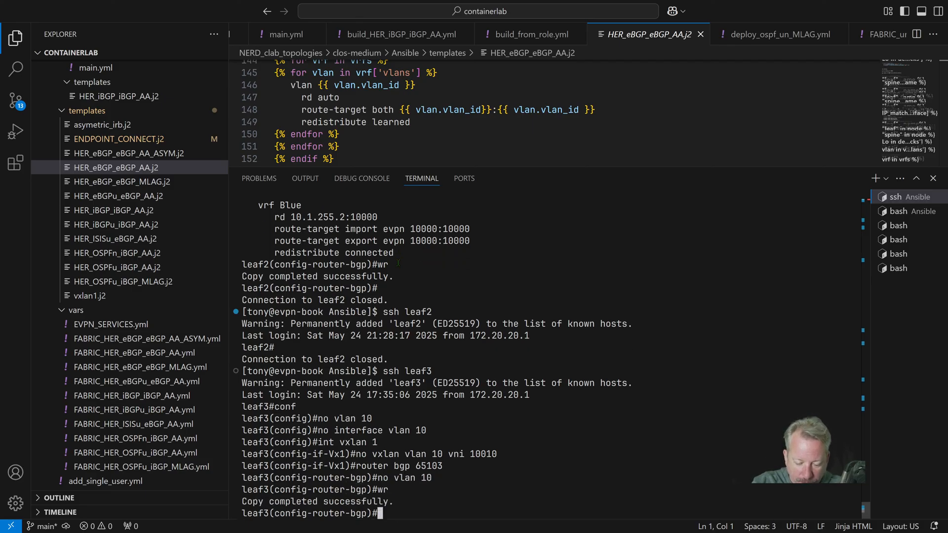
key("ctrl+d")
key("Up")
key("BackSpace")
type("2")
key("Return")
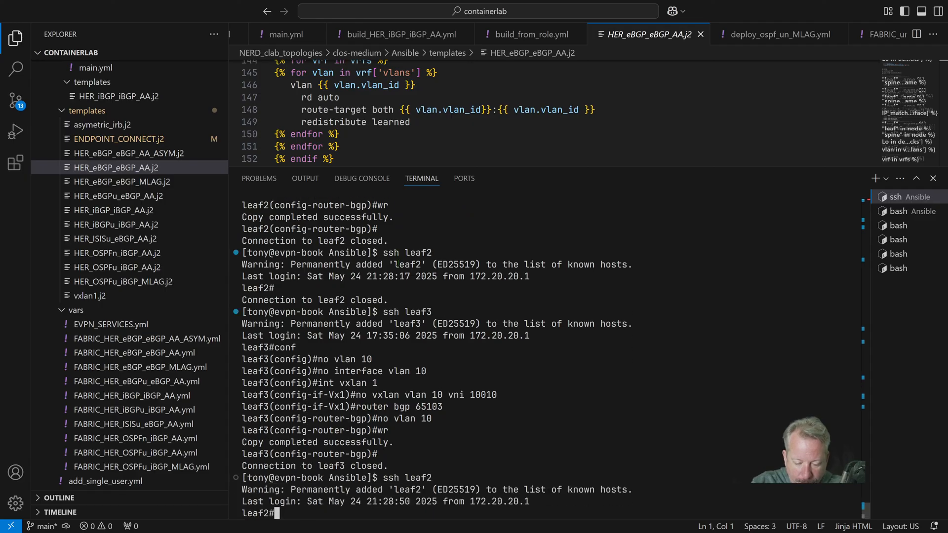
key("ctrl+d")
Connect to leaf4 over SSH by reusing the previous connection command with the switch name changed
key("Up")
key("BackSpace")
type("4")
key("Return")
Enter configuration mode on leaf4 and remove VLAN 10 together with the VLAN 10 interface
type("conf")
key("Return")
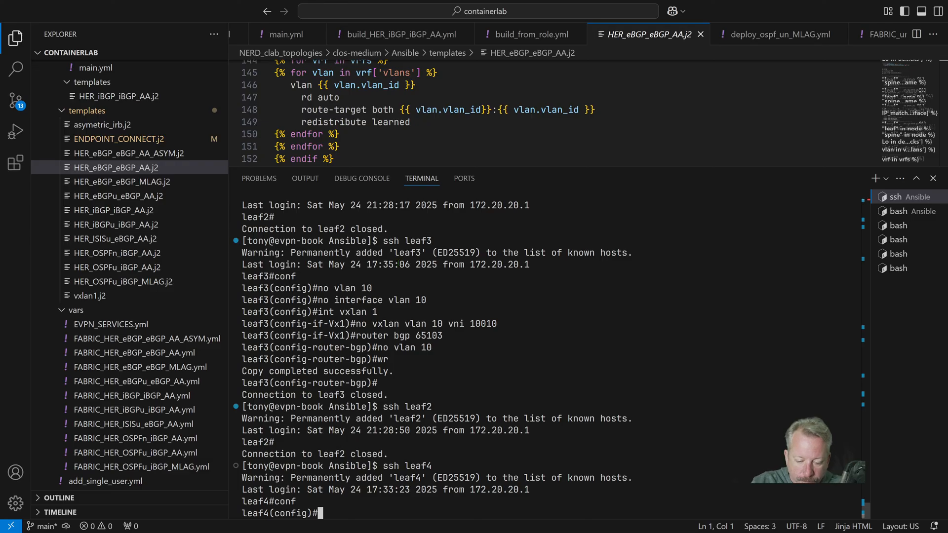
type("no vlan 10")
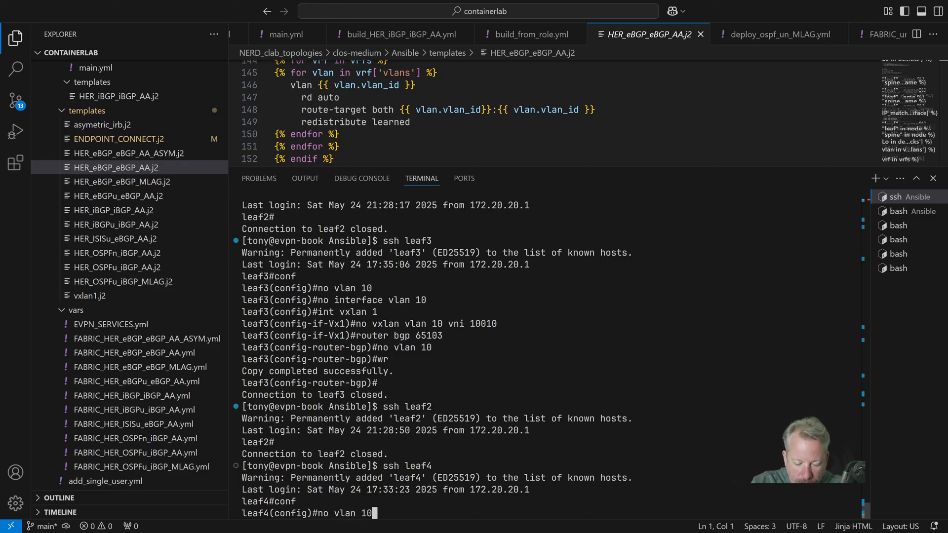
key("Return")
type("no interface vlan 10")
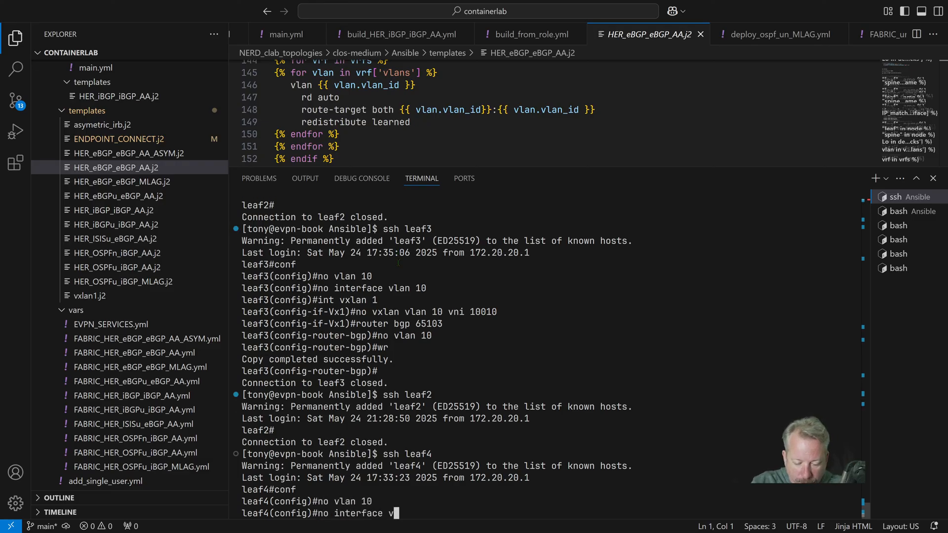
key("Return")
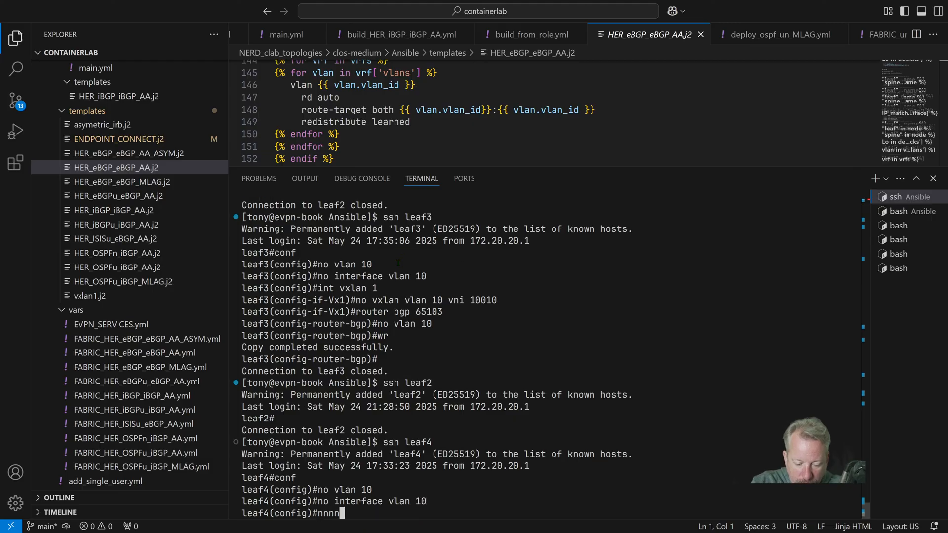
Display the status of interface Ethernet12 on leaf4, followed by its running configuration
type("no")
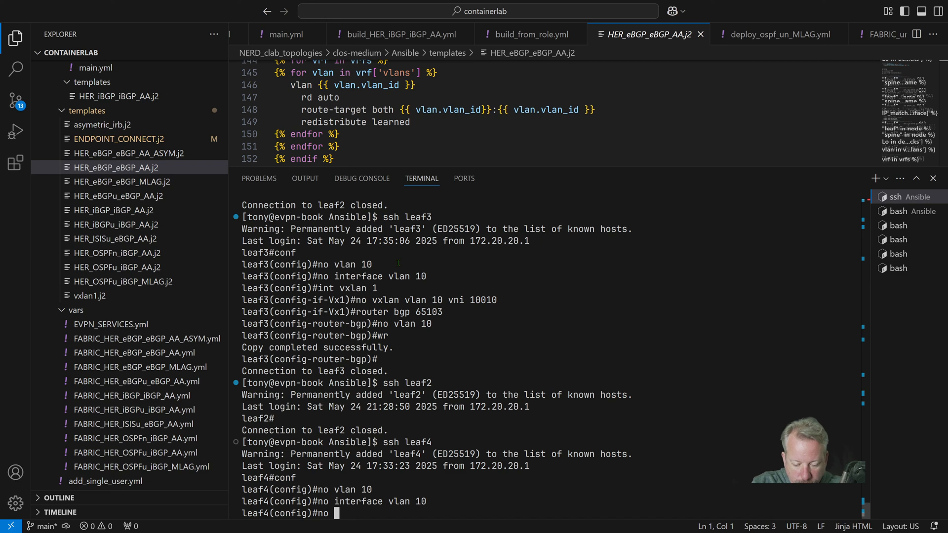
key("BackSpace")
key("BackSpace")
key("BackSpace")
type("show int e21")
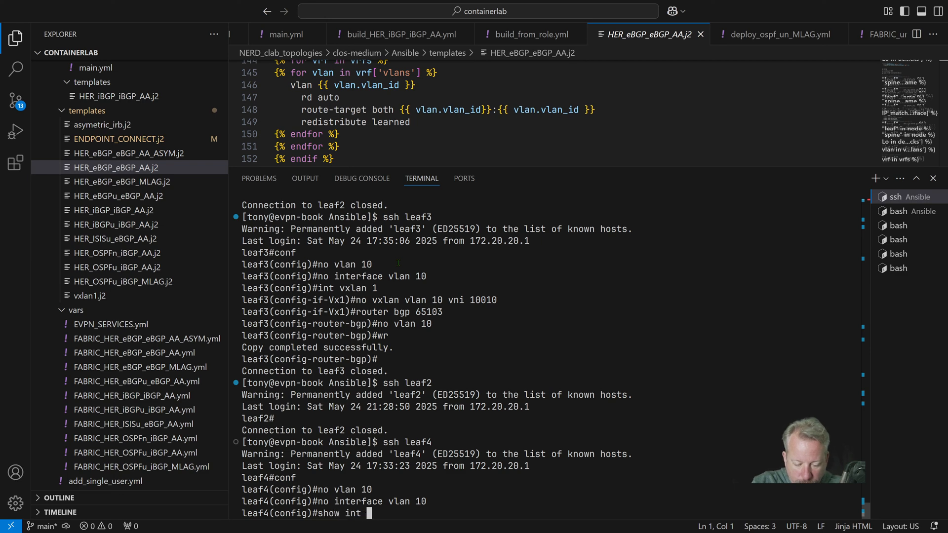
key("BackSpace")
key("BackSpace")
type("12")
key("Return")
type("sh")
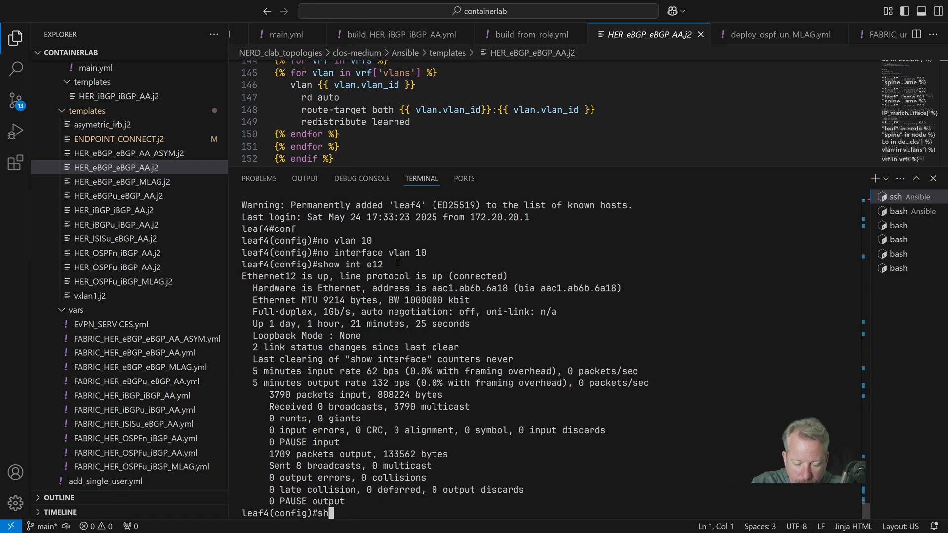
type("ow run int e12")
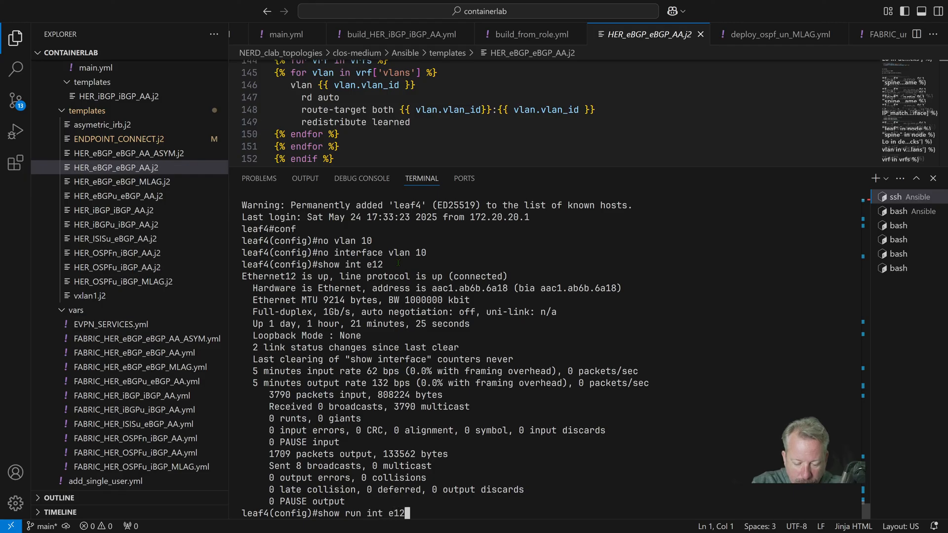
key("Return")
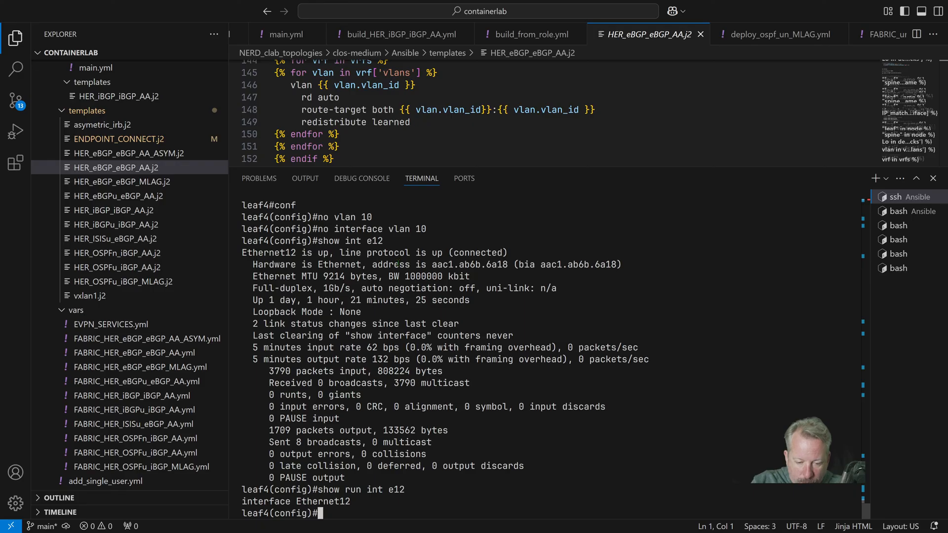
Remove the mapping of VLAN 10 to VNI 10010 from leaf4's VXLAN 1 interface
type("int vxlan 1")
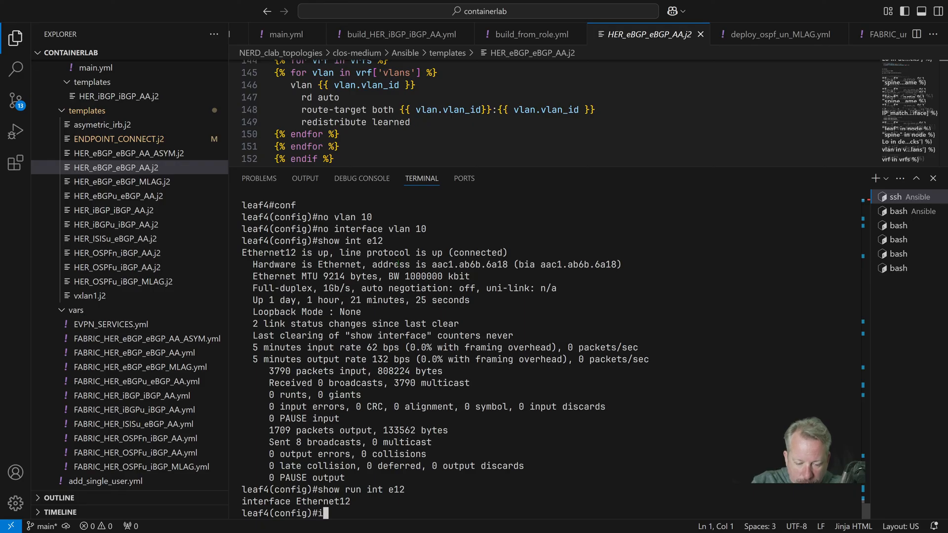
key("Return")
type("no ")
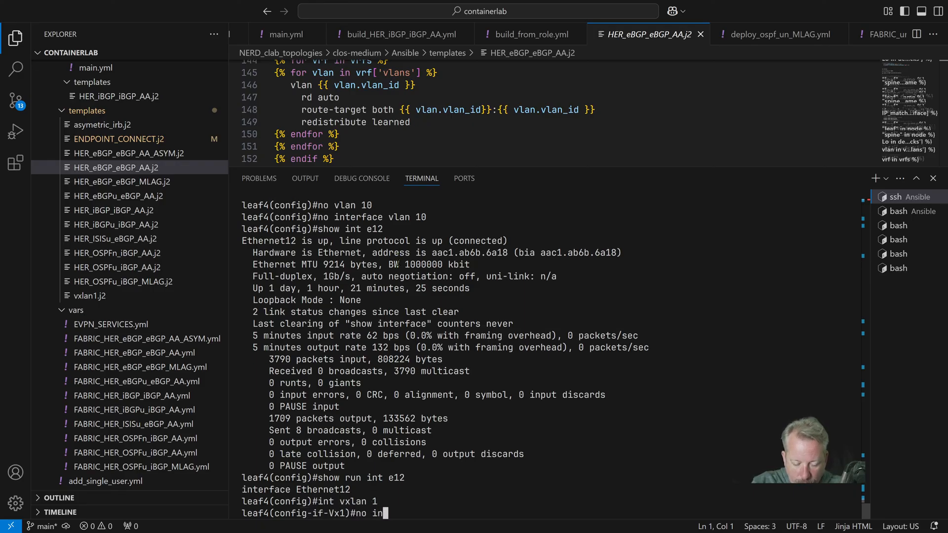
type("vxlan vlan ")
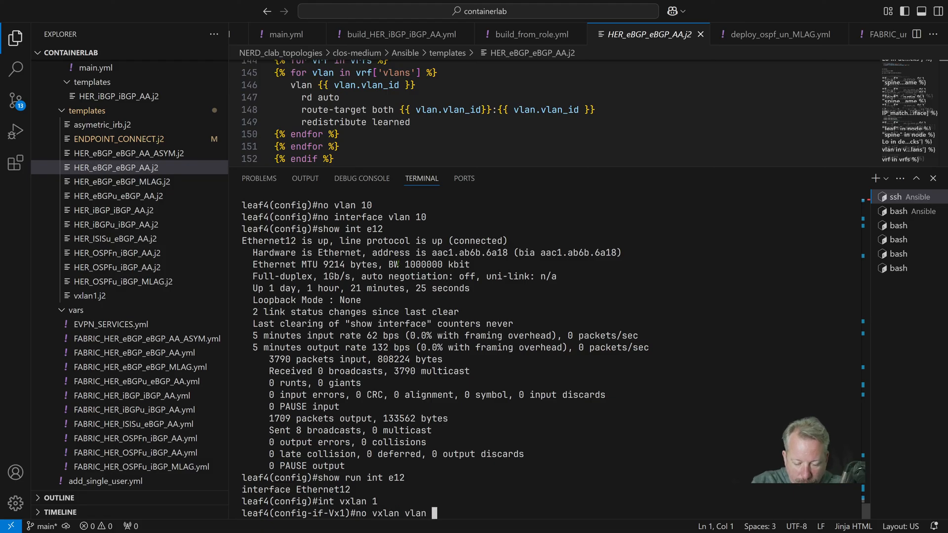
type("10 vni 10010")
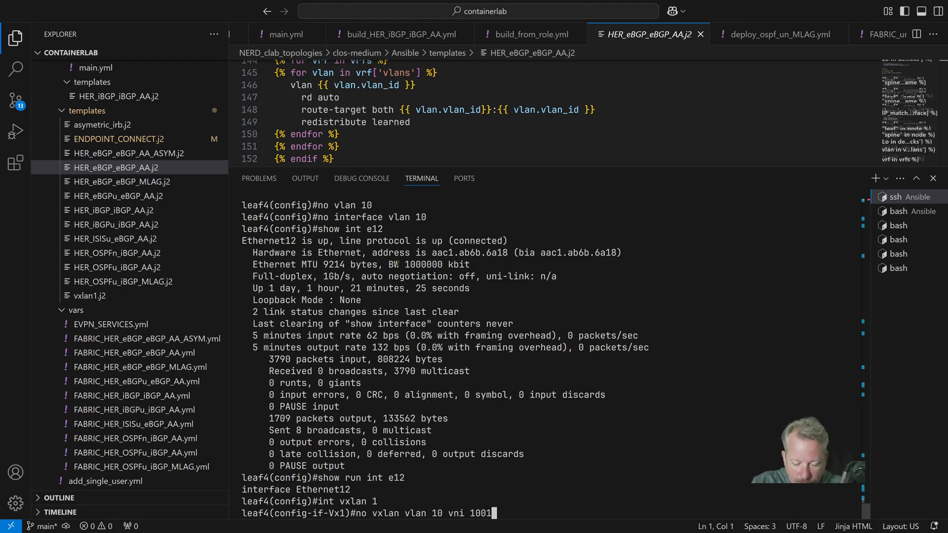
key("Return")
Enter the router BGP 65104 configuration on leaf4 and remove its VLAN 10 section
type("router bgp")
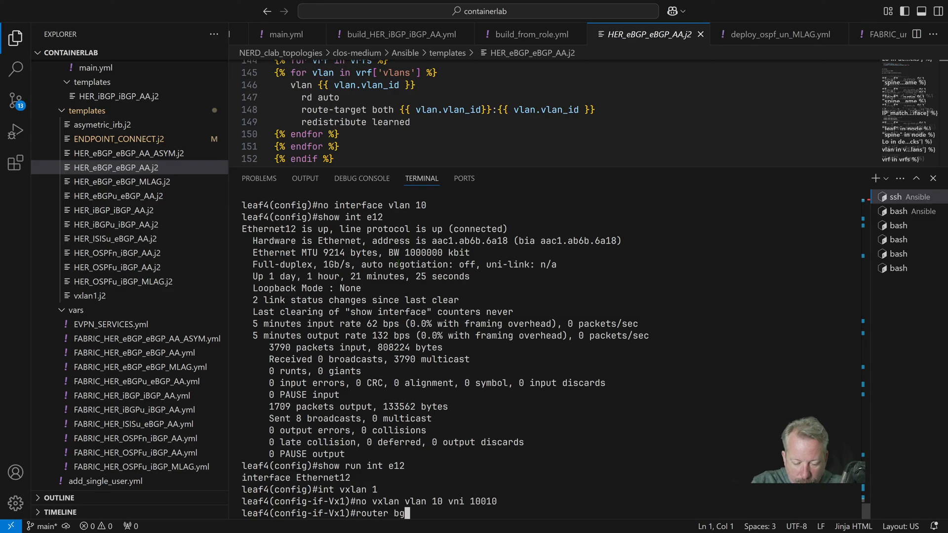
key("Return")
key("Up")
type("65104")
key("Return")
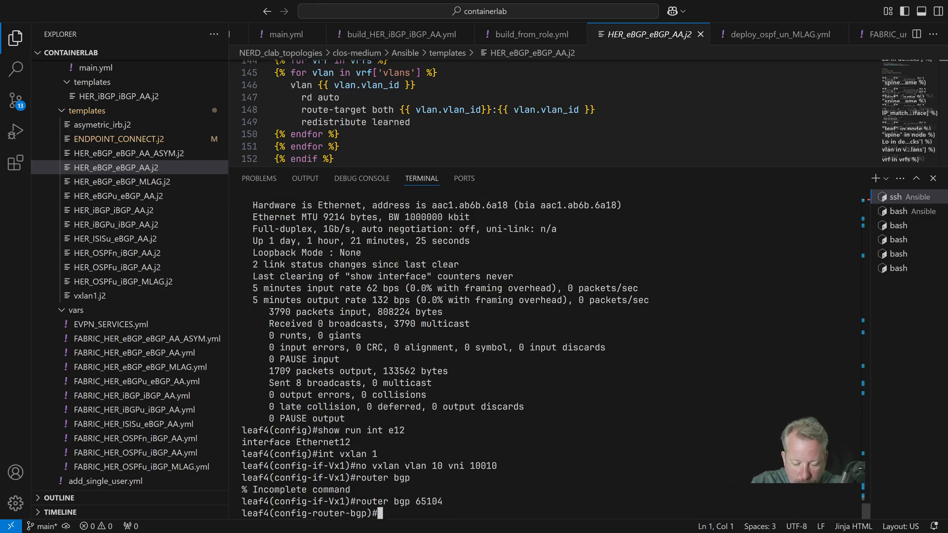
type("no vlan 10")
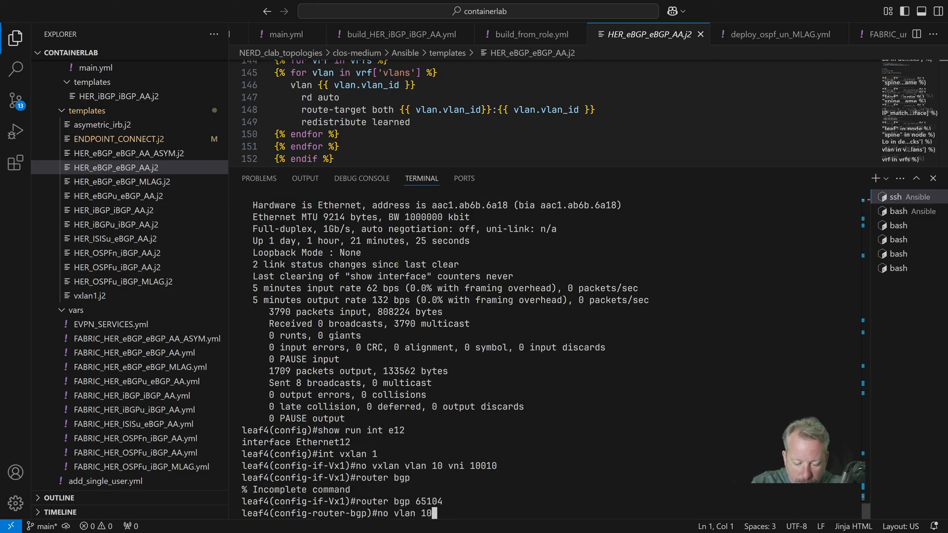
key("Return")
Review the BGP section of leaf4's running configuration and save the configuration
type("show run sec bgp")
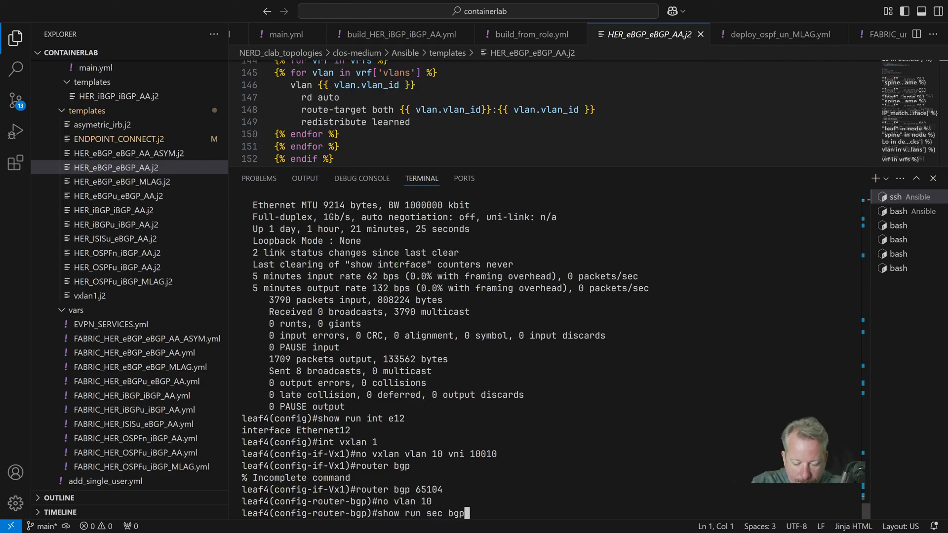
key("Return")
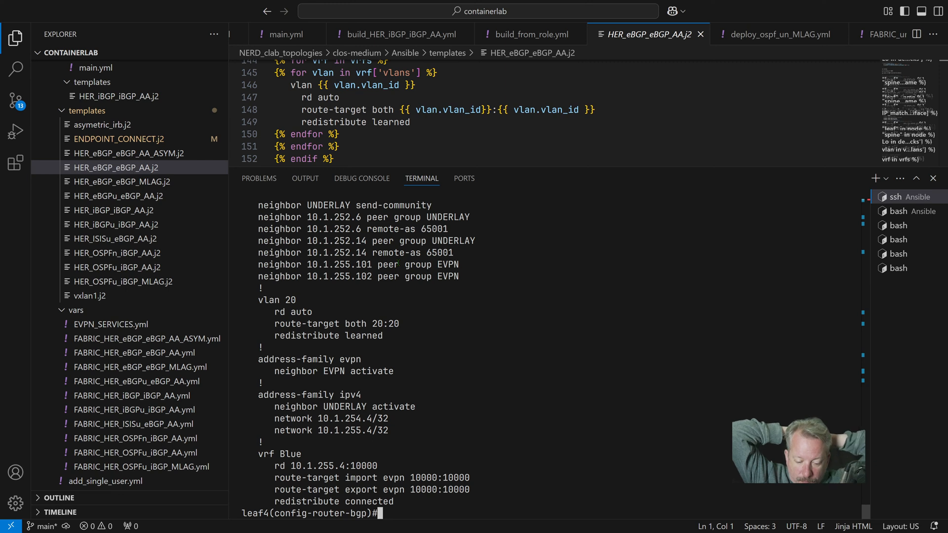
type("wr")
key("Return")
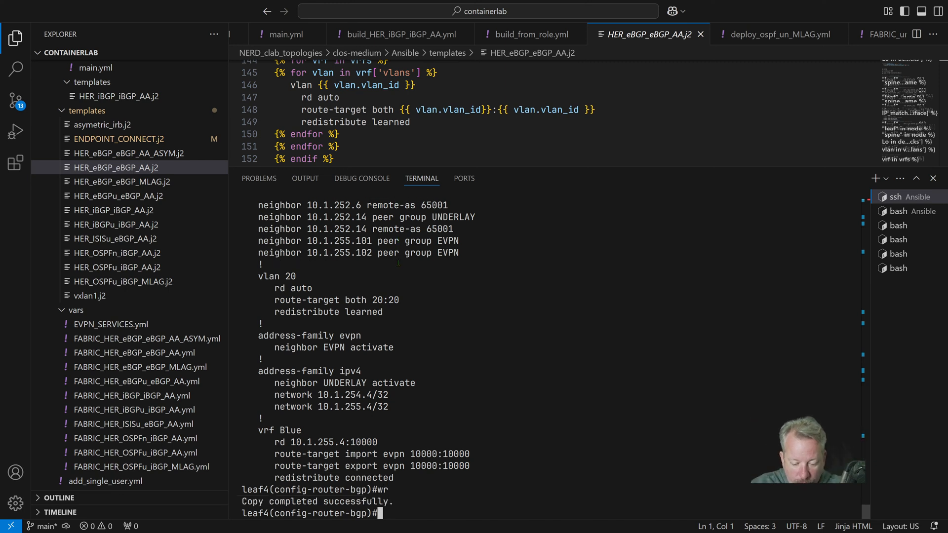